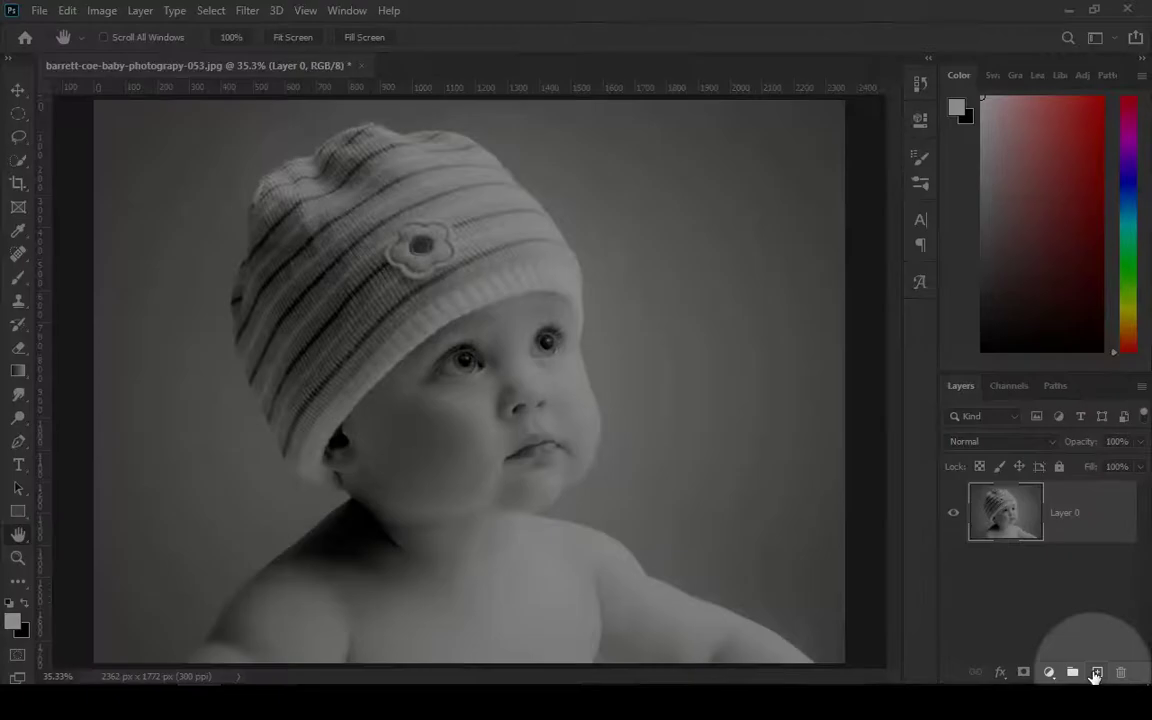
Step: Add an empty Layer 1 above the baby photo, choose the Brush, and set the layer's blend mode to Color
click(1096, 673)
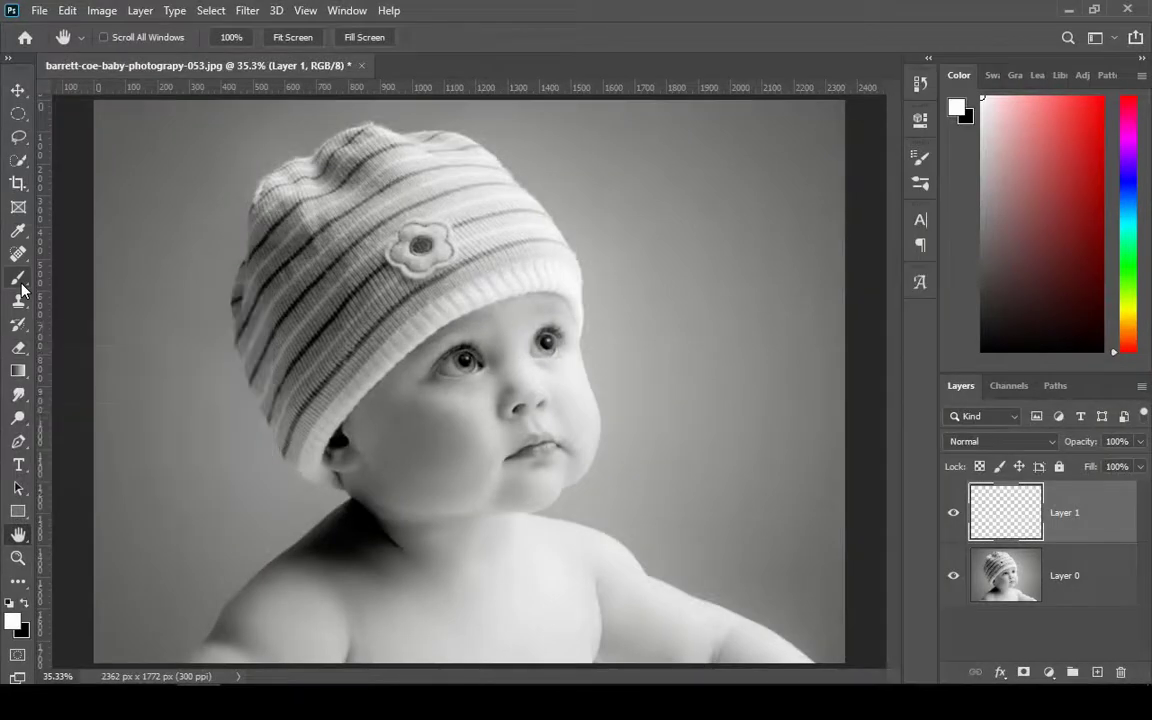
click(22, 289)
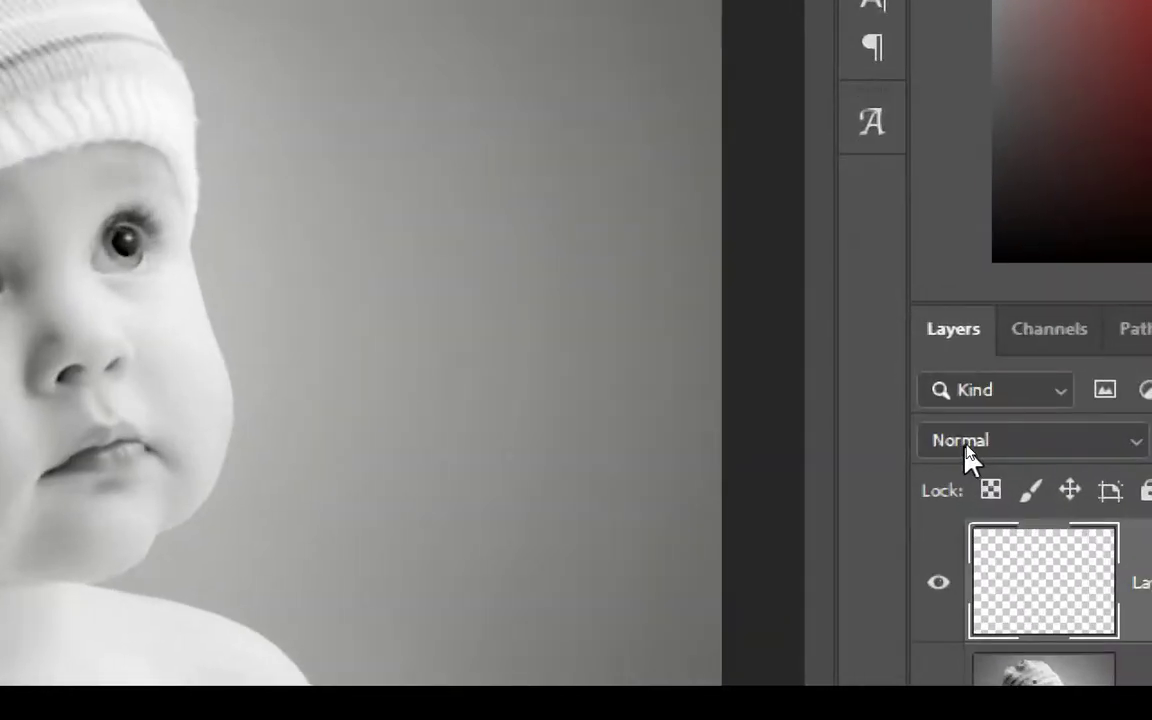
click(968, 448)
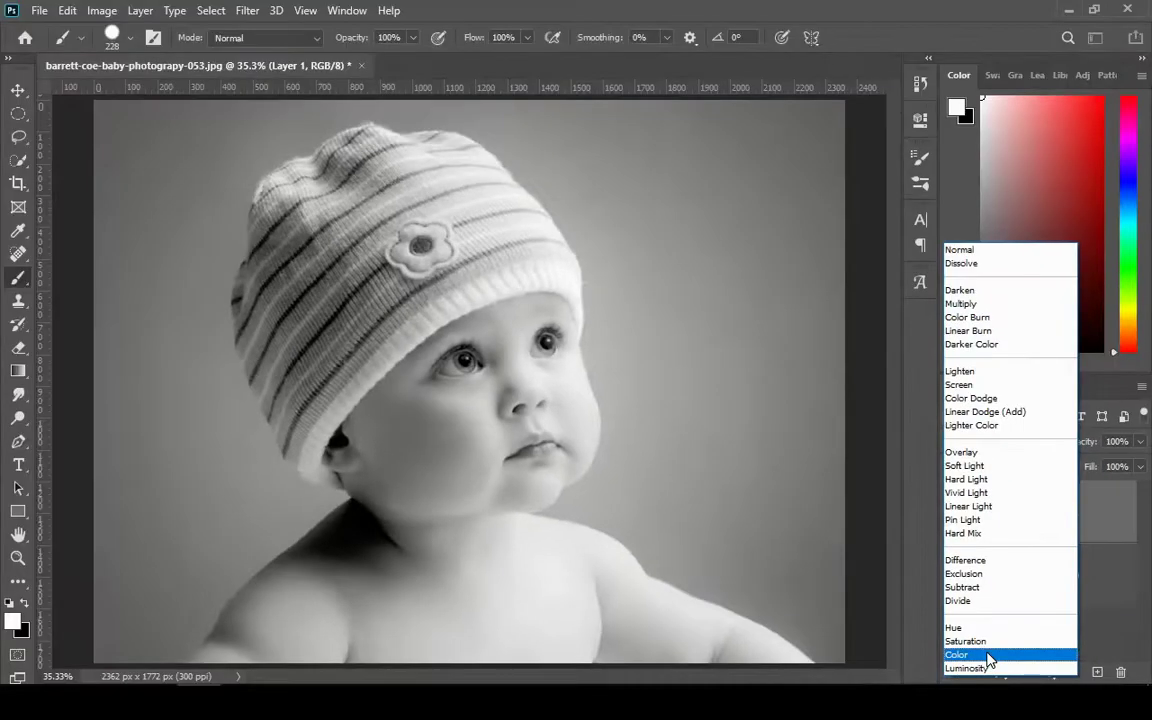
click(988, 655)
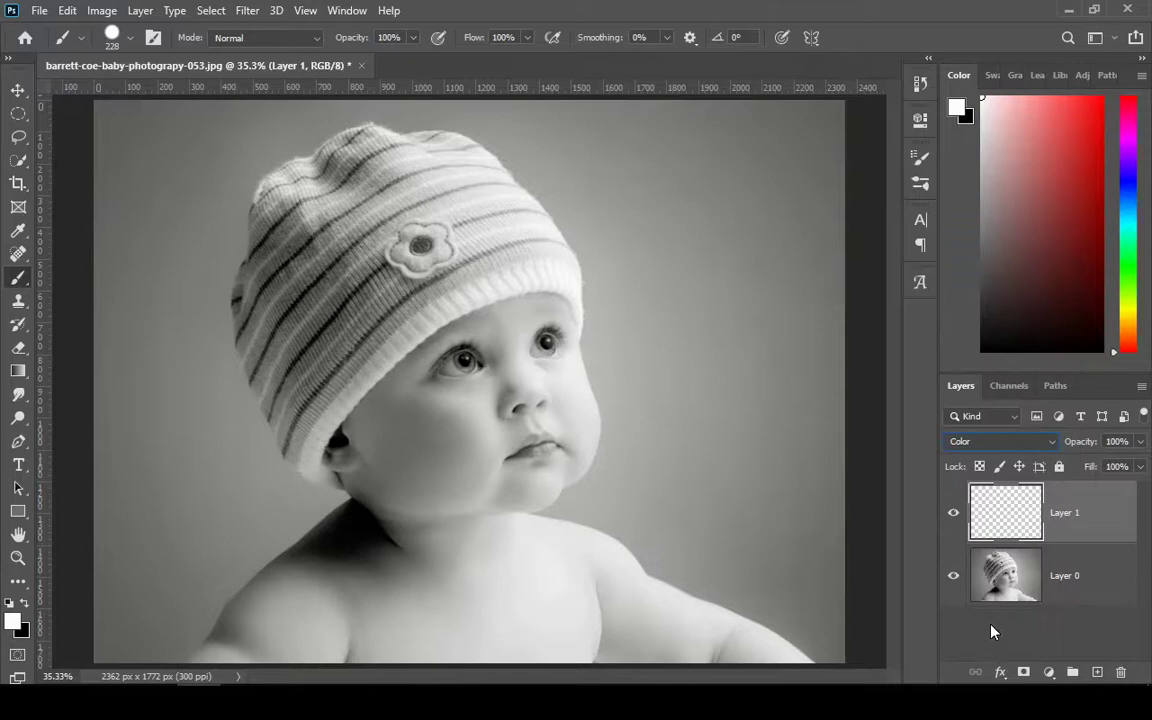
Step: Pick a yellow-orange peach colour and brush it over the chest, undoing the stroke that spilled onto the neck
click(1124, 336)
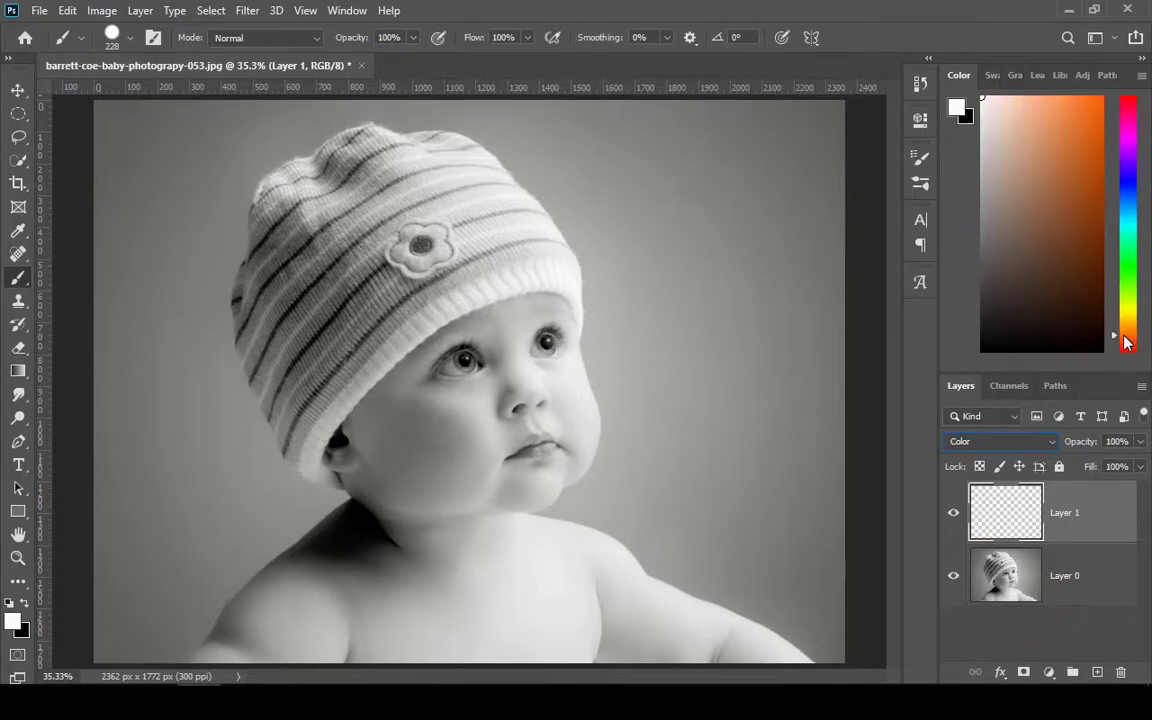
drag(1127, 340, 1126, 327)
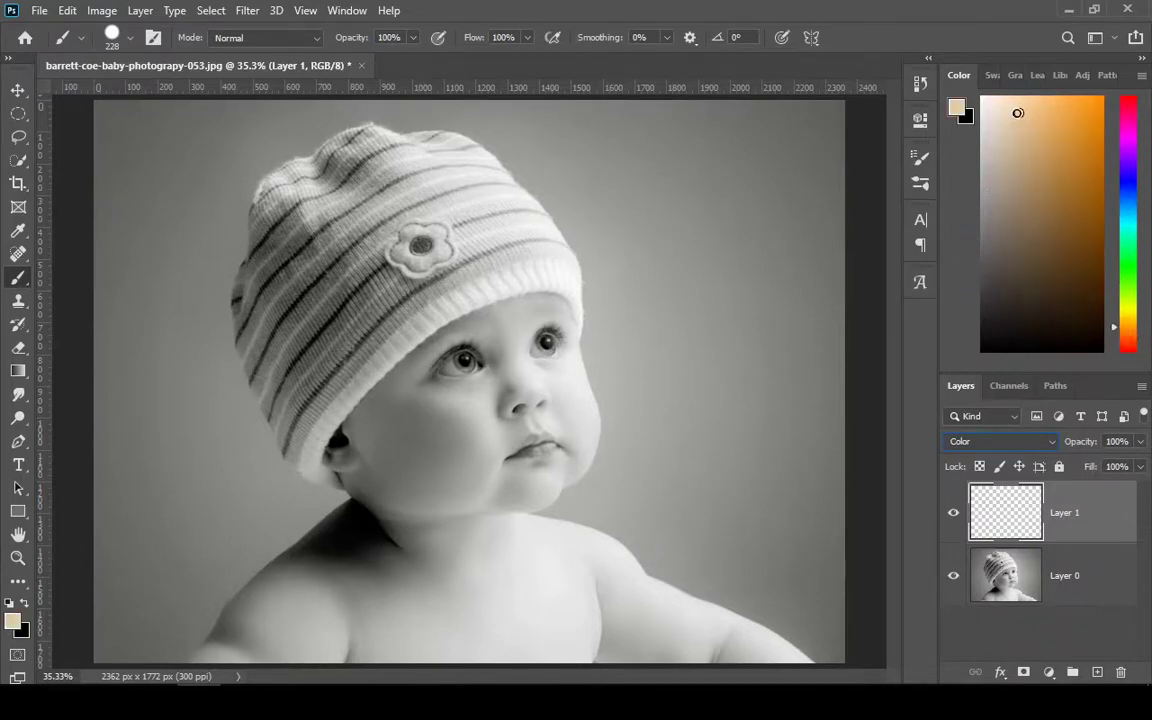
mouse_move(471, 609)
mouse_down()
mouse_move(408, 626)
mouse_move(405, 614)
mouse_move(419, 636)
mouse_move(530, 658)
mouse_move(437, 610)
mouse_move(602, 617)
mouse_move(532, 588)
mouse_move(604, 580)
mouse_move(545, 551)
mouse_move(457, 541)
mouse_move(594, 578)
mouse_move(633, 643)
mouse_move(495, 626)
mouse_move(342, 630)
mouse_move(488, 606)
mouse_move(467, 576)
mouse_move(386, 613)
mouse_move(428, 555)
mouse_move(340, 612)
mouse_move(383, 576)
mouse_move(379, 541)
mouse_move(303, 584)
mouse_move(325, 612)
mouse_move(337, 593)
mouse_move(275, 631)
mouse_move(320, 651)
mouse_move(266, 666)
mouse_move(279, 608)
mouse_up()
key(ctrl+z)
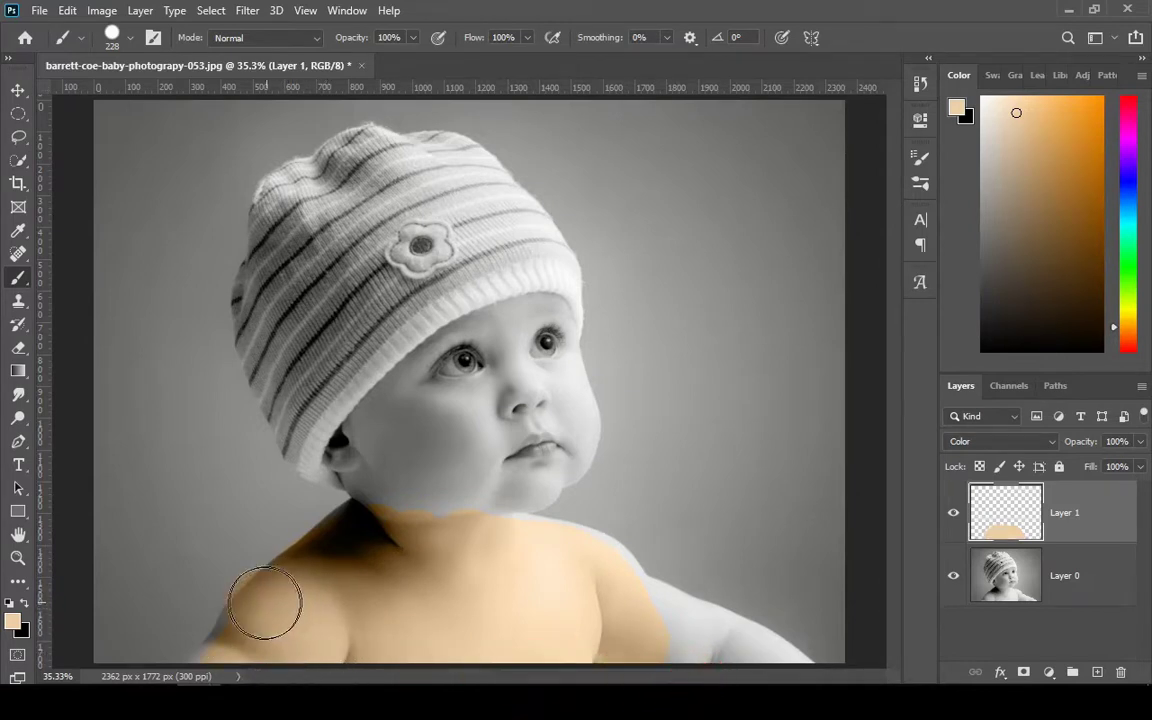
Step: Zoom in on the shoulder edge to check the paint, then fit the whole photo back in the window
click(18, 558)
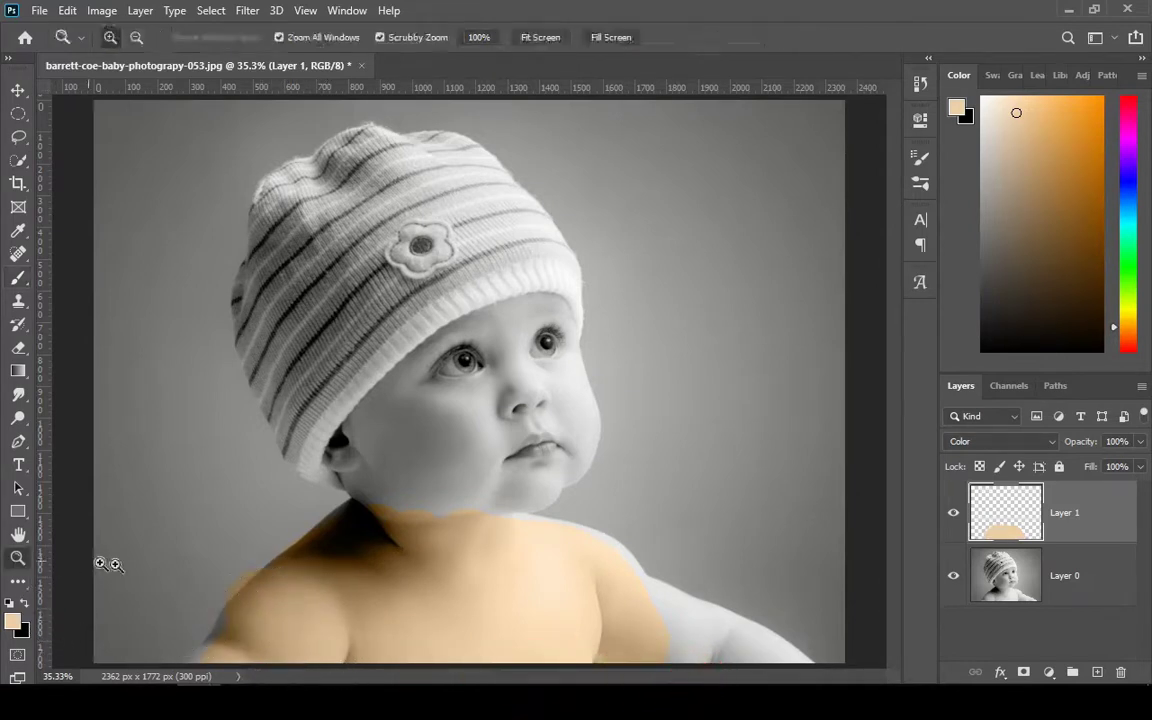
click(236, 593)
click(262, 555)
click(245, 550)
click(225, 545)
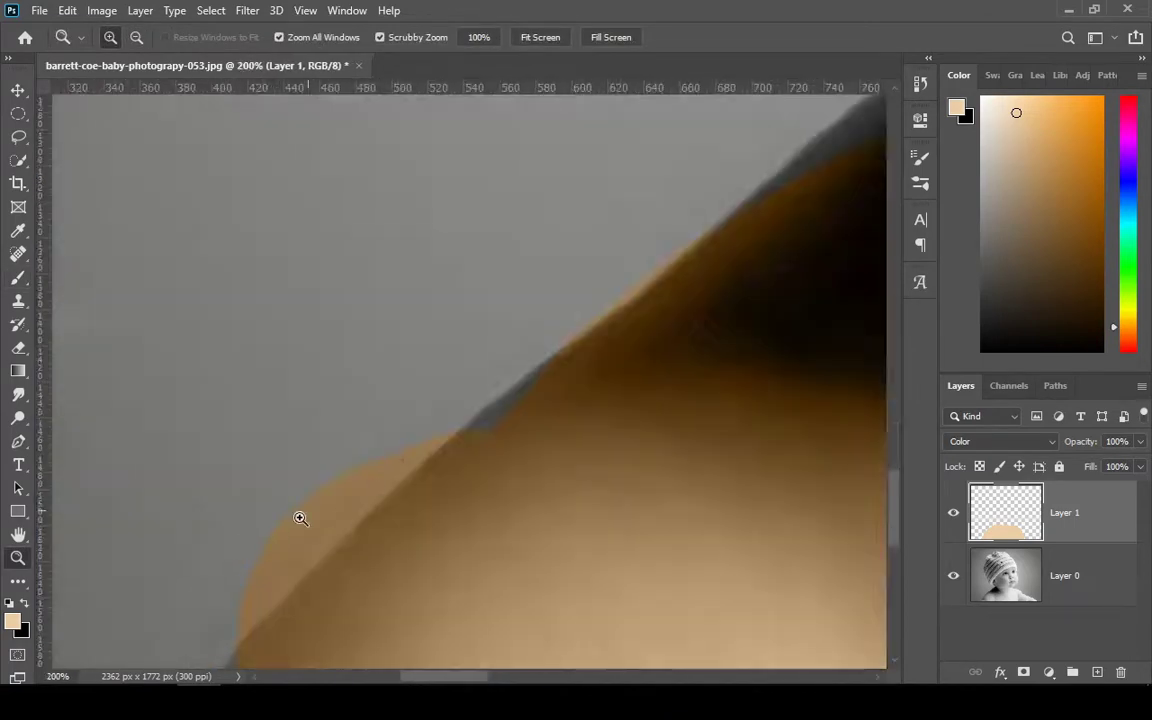
key(ctrl+0)
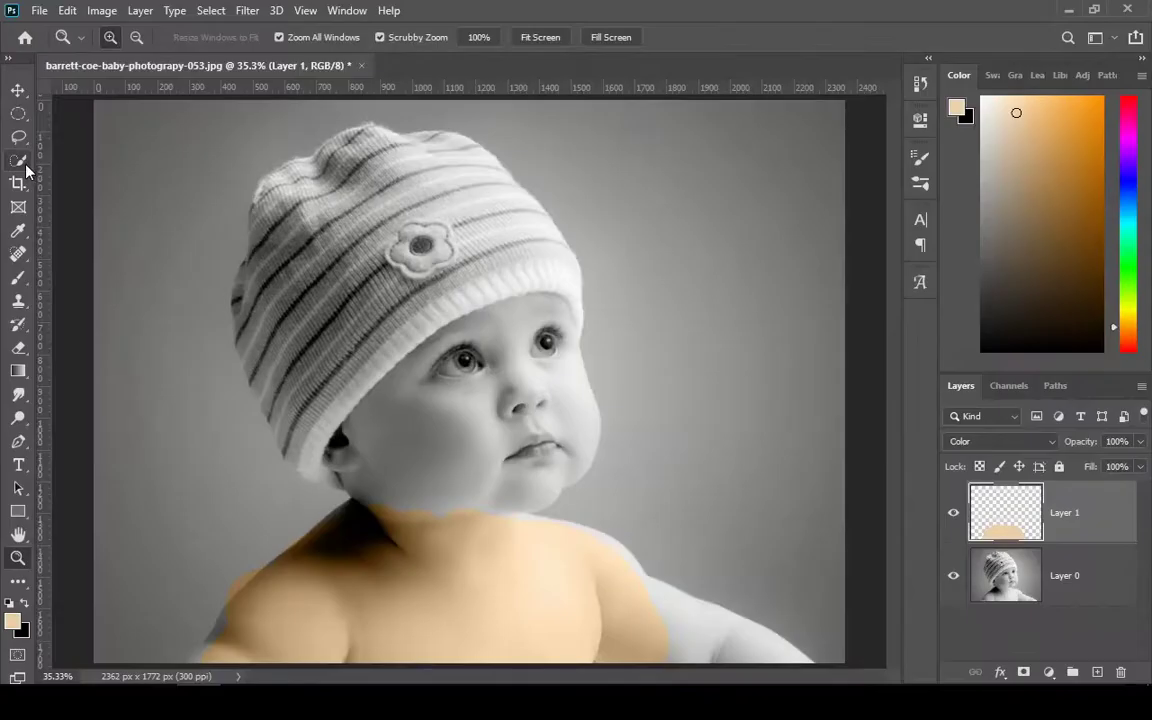
Step: Quick-select the baby's chest, shoulders and face on Layer 0
click(19, 161)
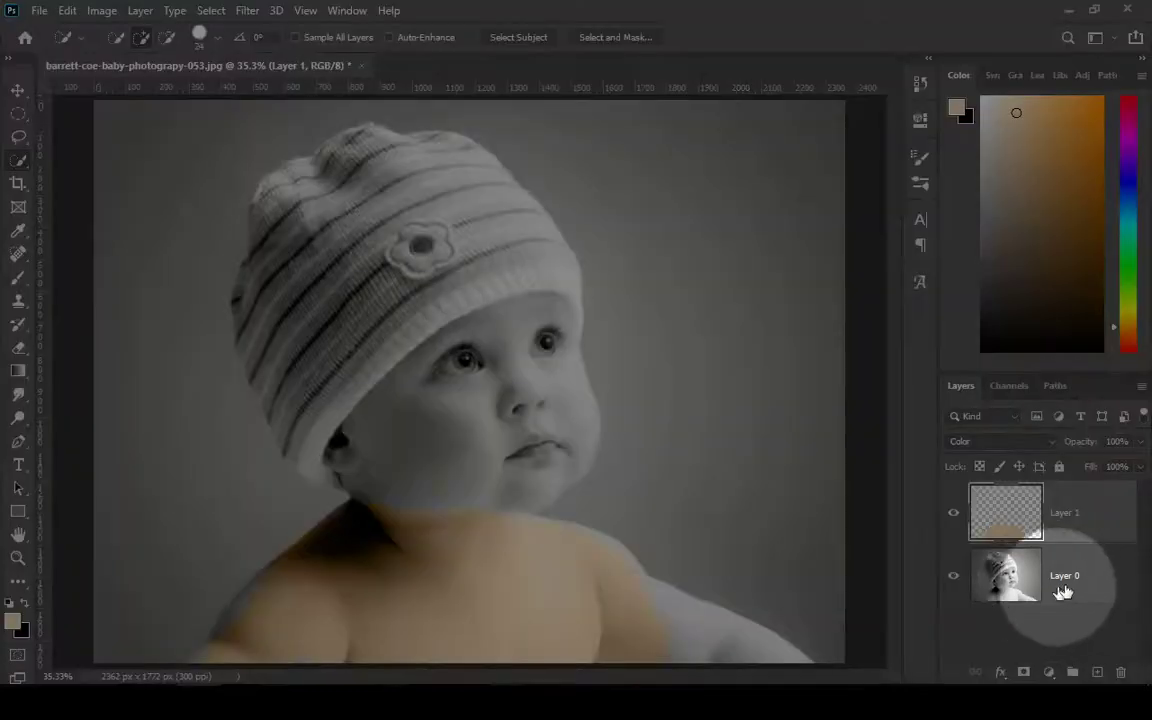
click(1060, 580)
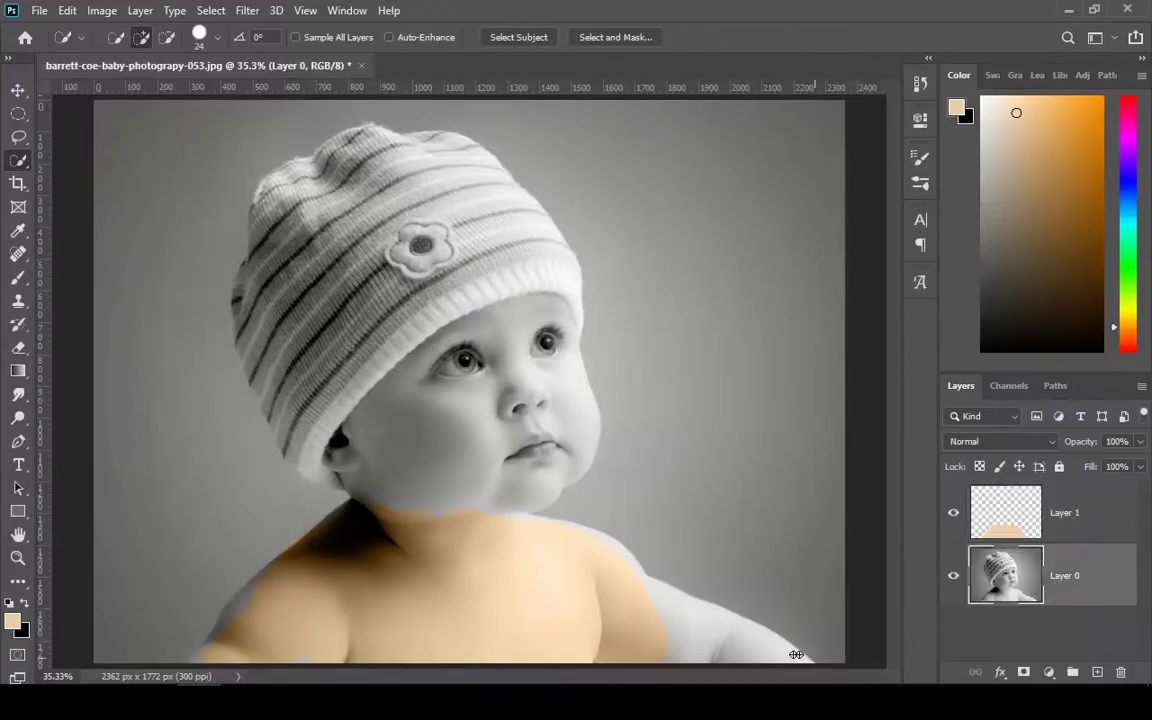
mouse_move(553, 584)
mouse_down()
mouse_move(508, 568)
mouse_move(321, 616)
mouse_move(306, 587)
mouse_up()
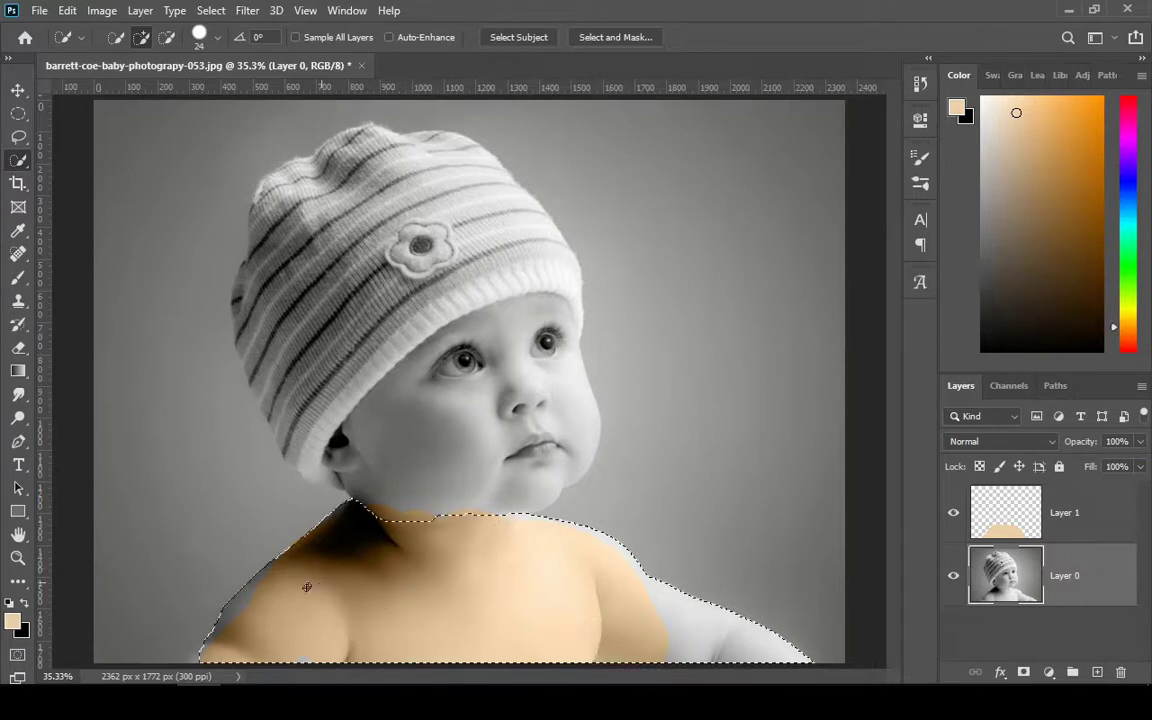
drag(190, 676, 193, 663)
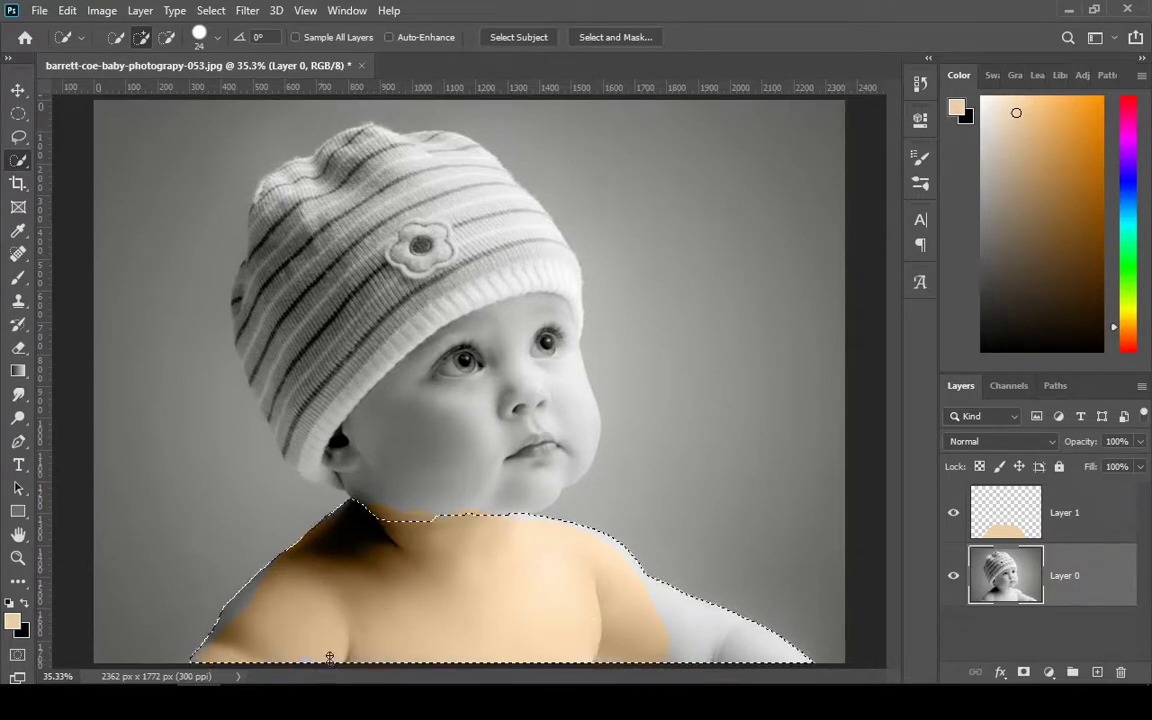
mouse_move(360, 460)
mouse_down()
mouse_move(484, 447)
mouse_move(546, 420)
mouse_up()
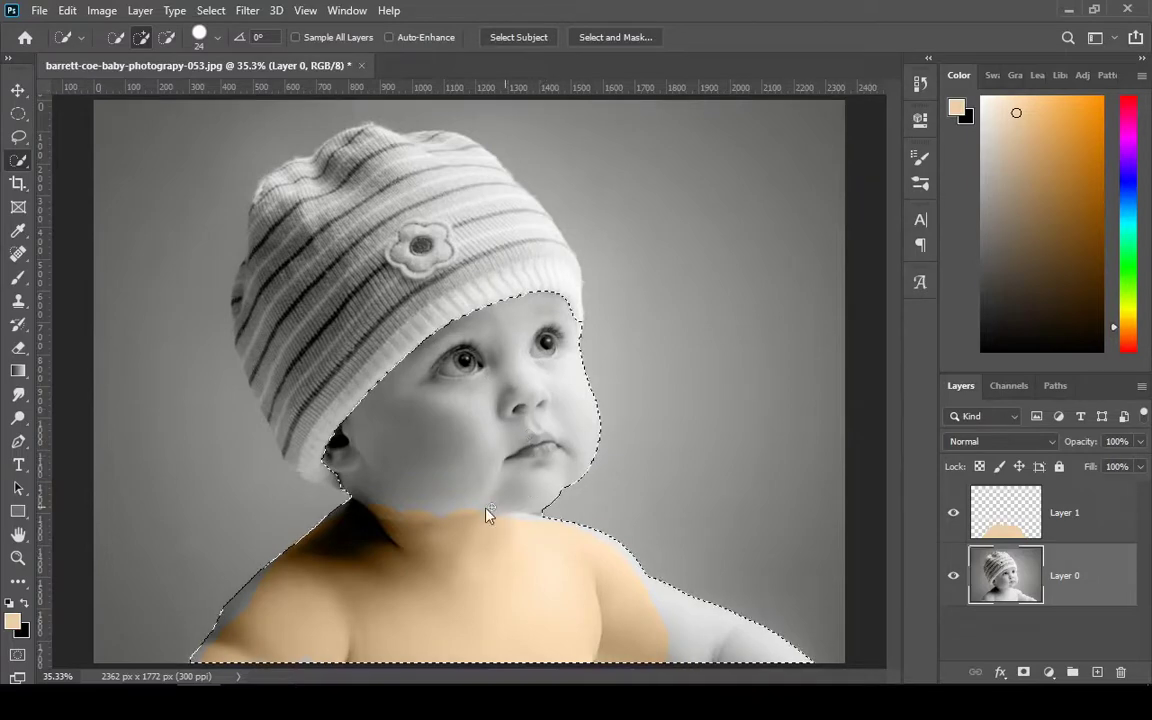
Step: Zoom in around the face and nose to inspect the selection edges
click(18, 557)
click(535, 468)
click(447, 542)
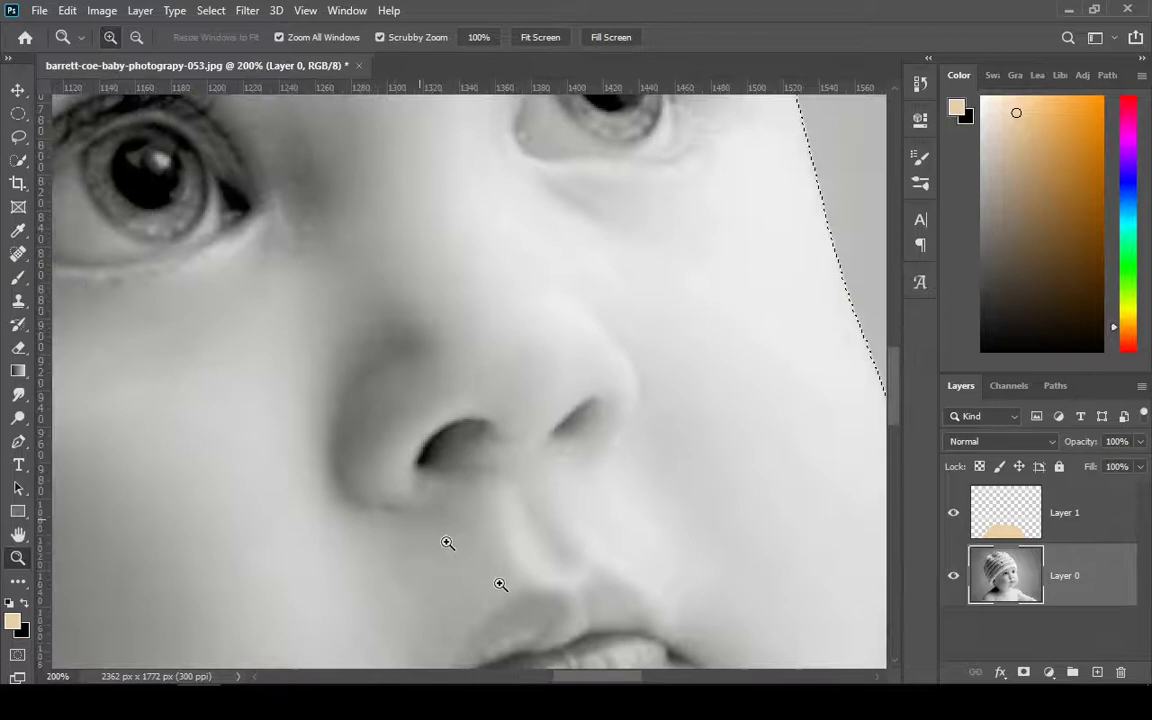
alt+click(511, 527)
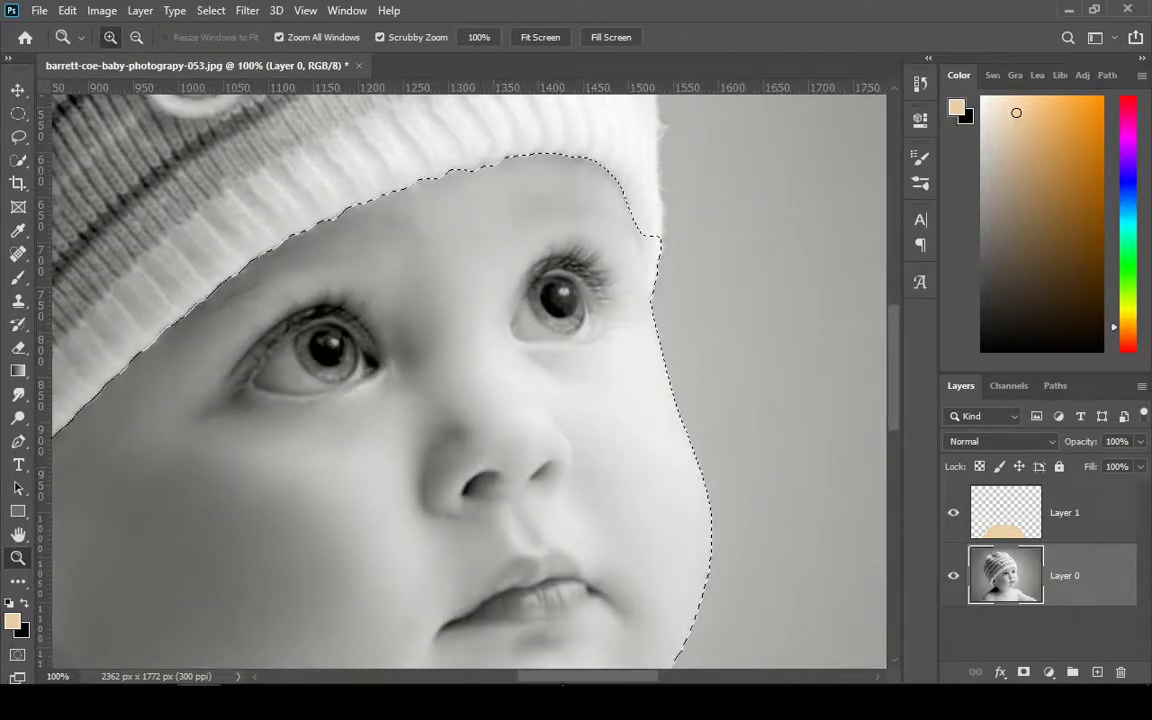
drag(567, 677, 555, 677)
drag(892, 395, 895, 411)
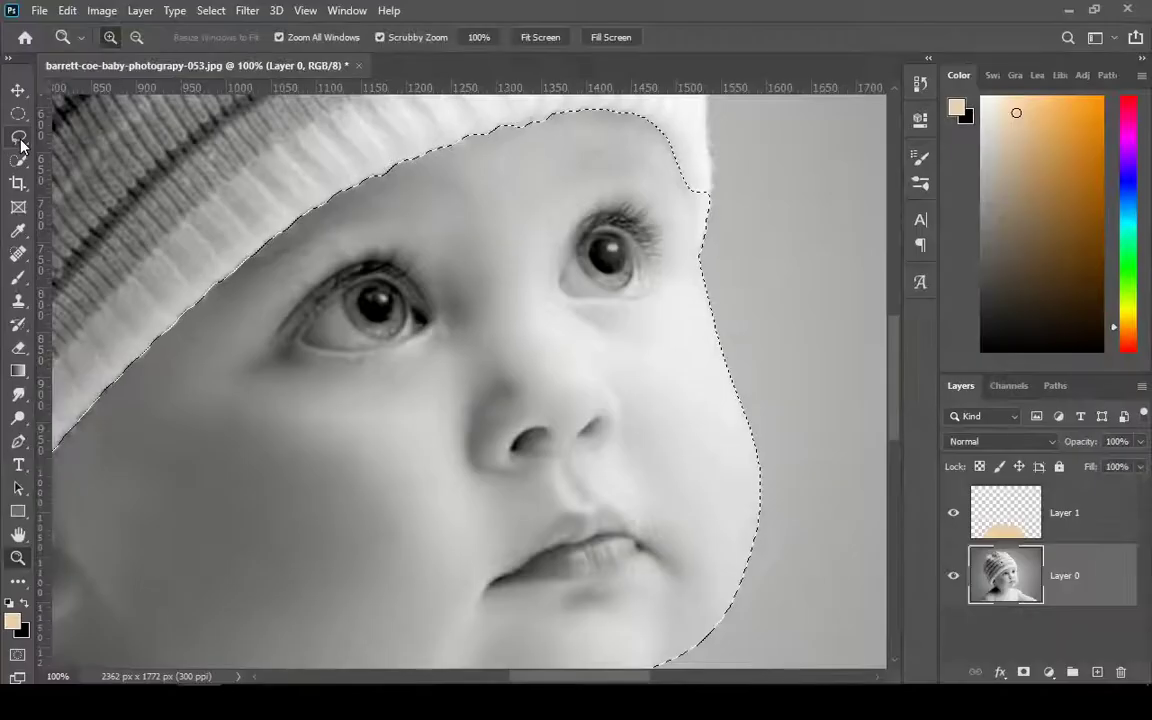
Step: Use the Lasso in subtract mode to cut the eyes and lips out of the skin selection
click(19, 138)
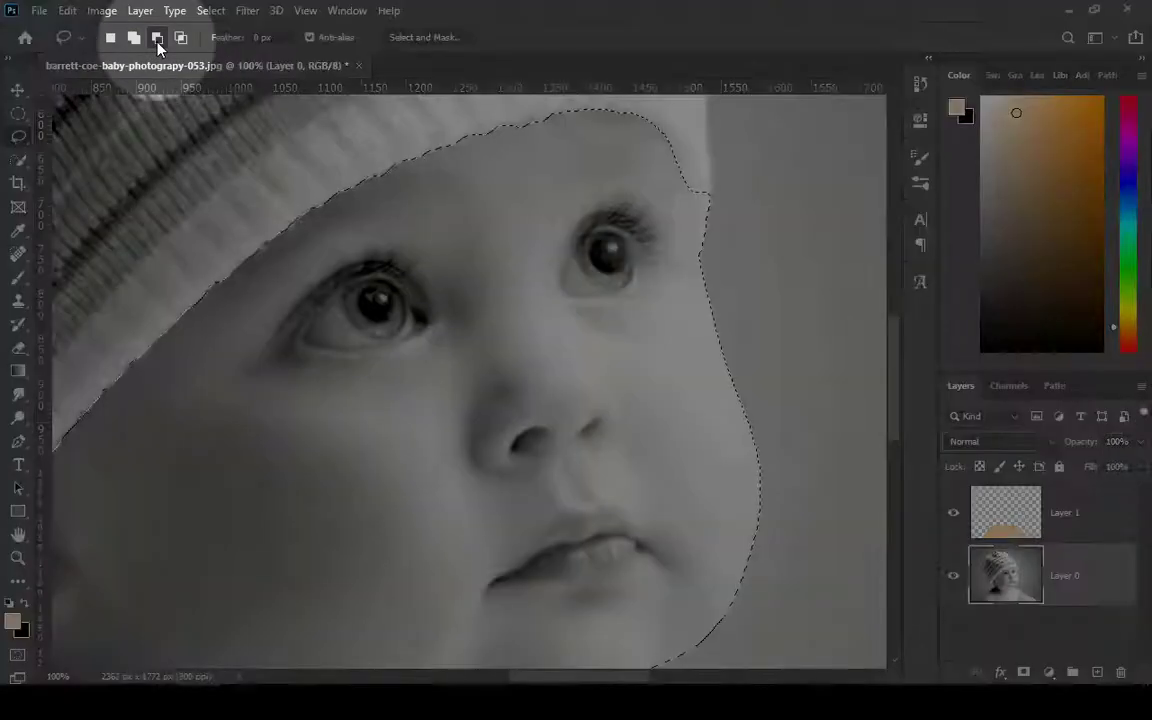
click(157, 40)
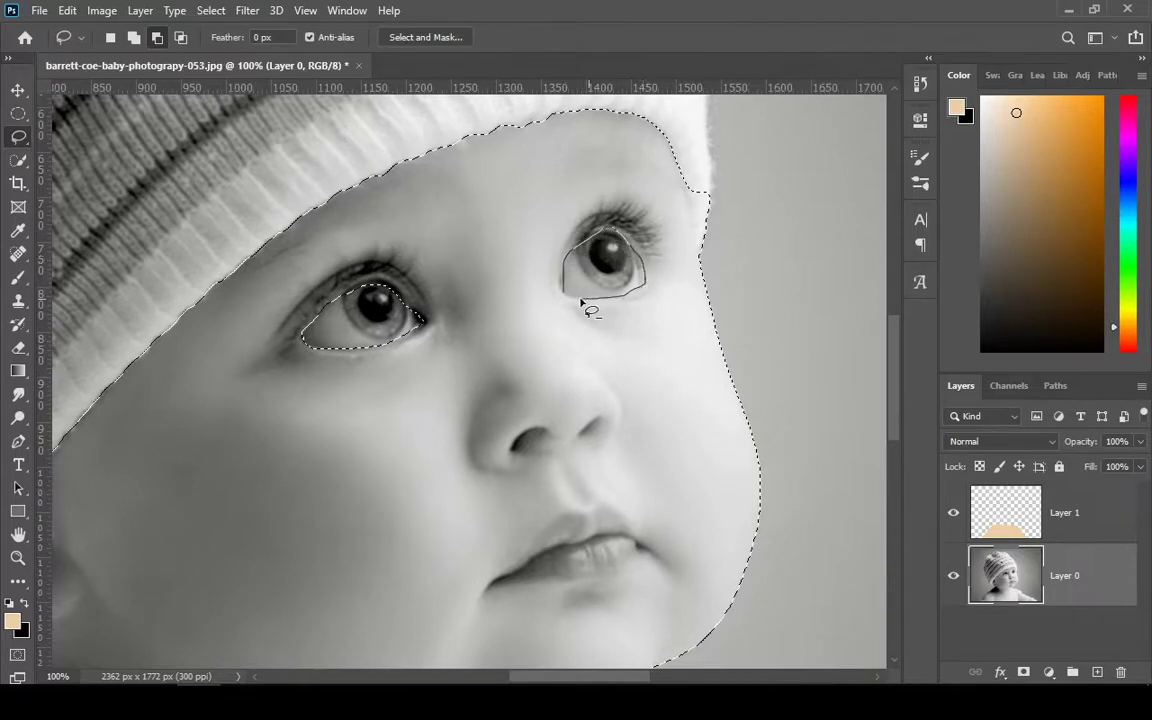
drag(566, 298, 568, 299)
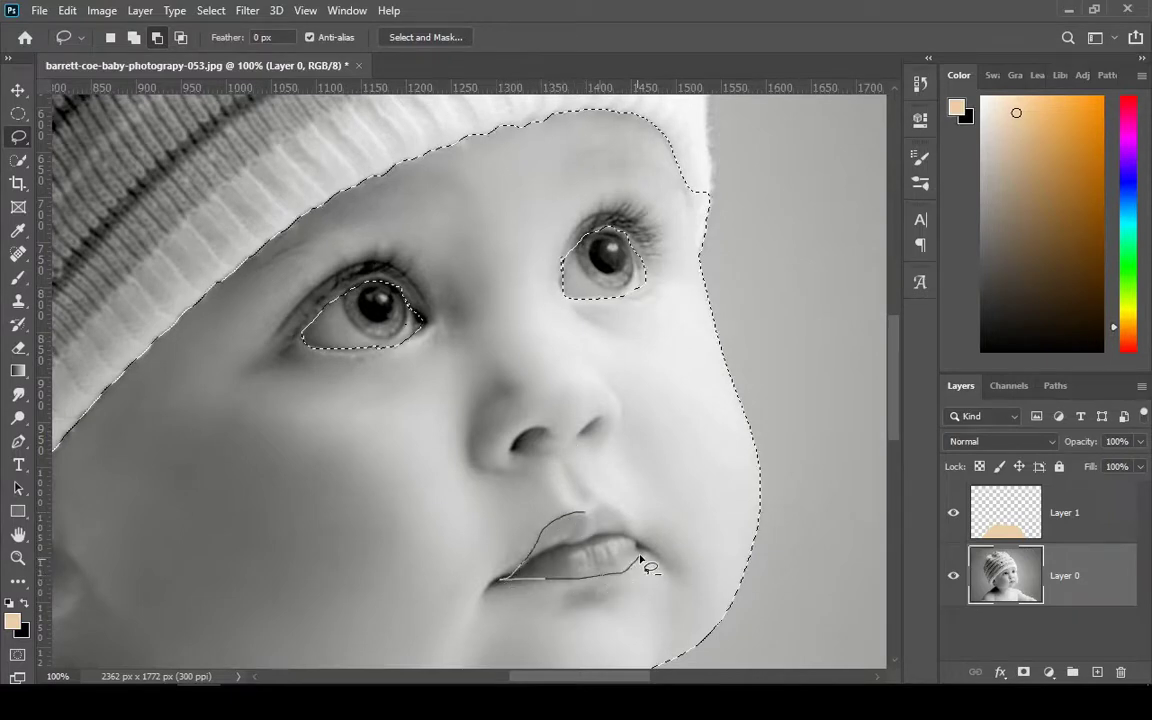
drag(590, 513, 612, 511)
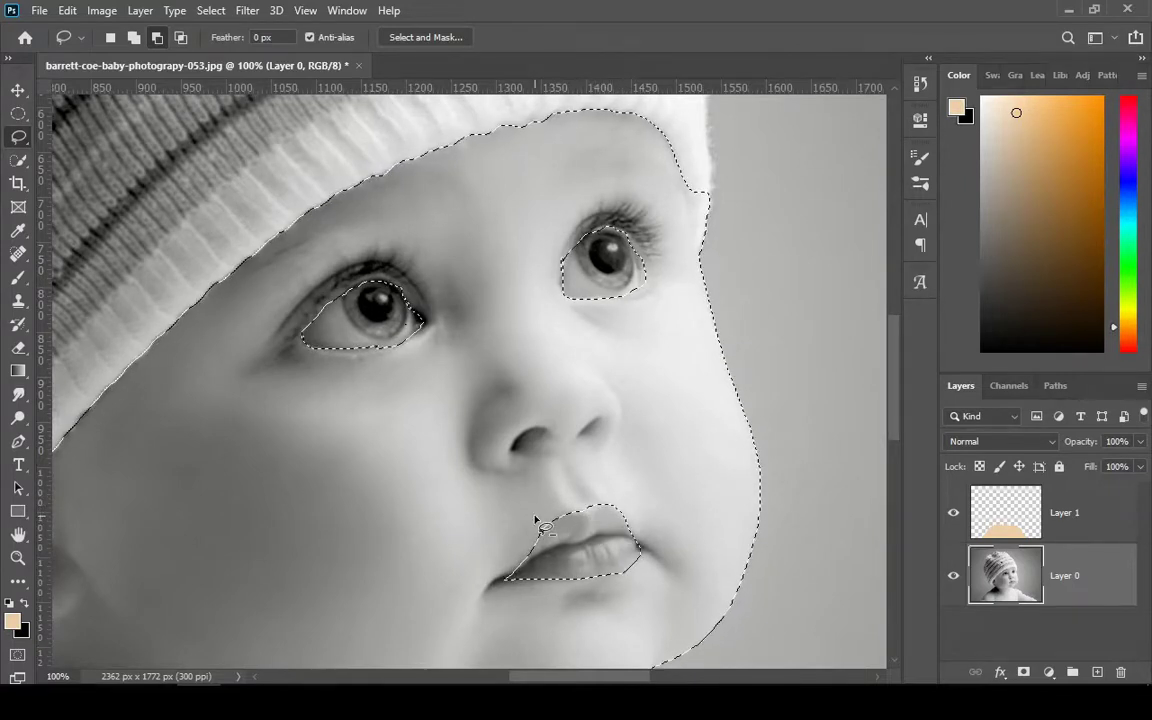
Step: Paint peach on Layer 1 across the chest, arm, shoulder, neck and chin, then deselect
click(18, 557)
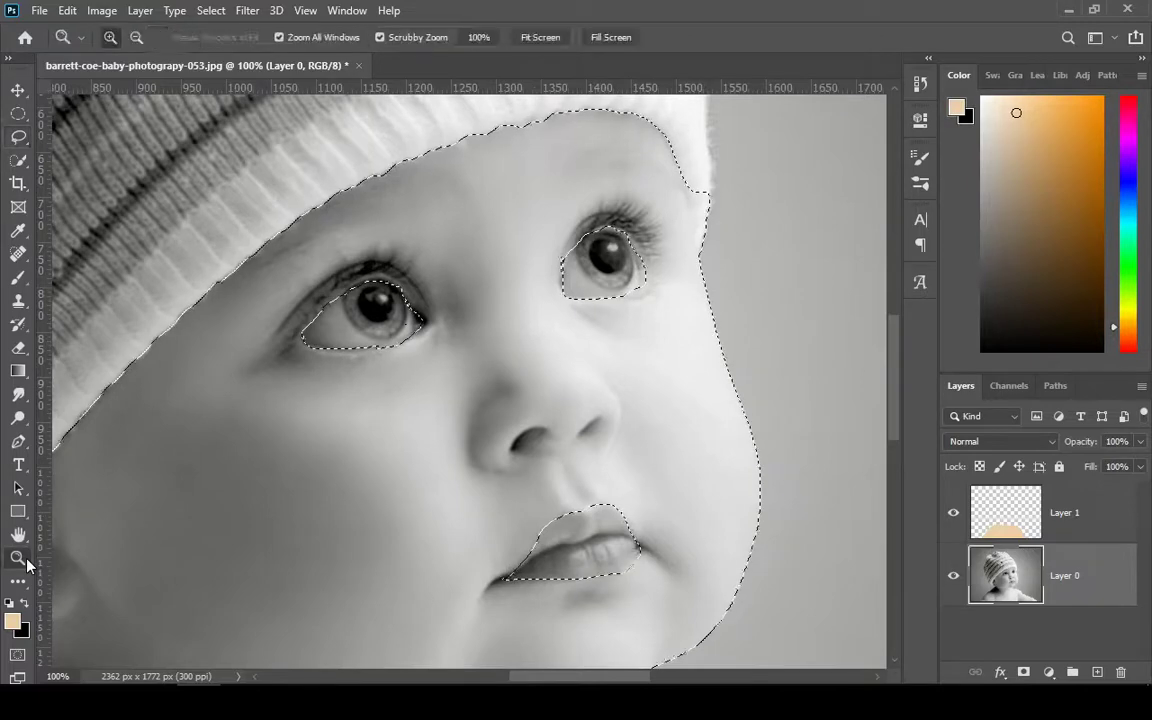
alt+click(234, 548)
alt+click(199, 561)
alt+click(199, 561)
alt+click(199, 561)
click(144, 571)
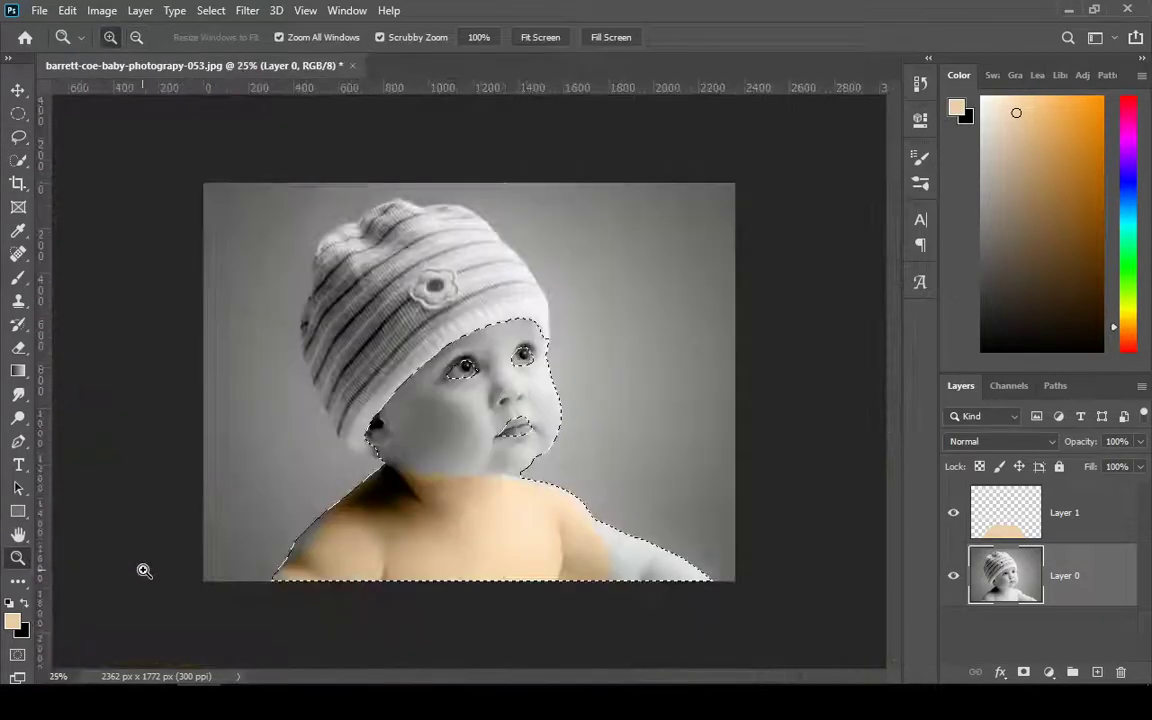
click(270, 557)
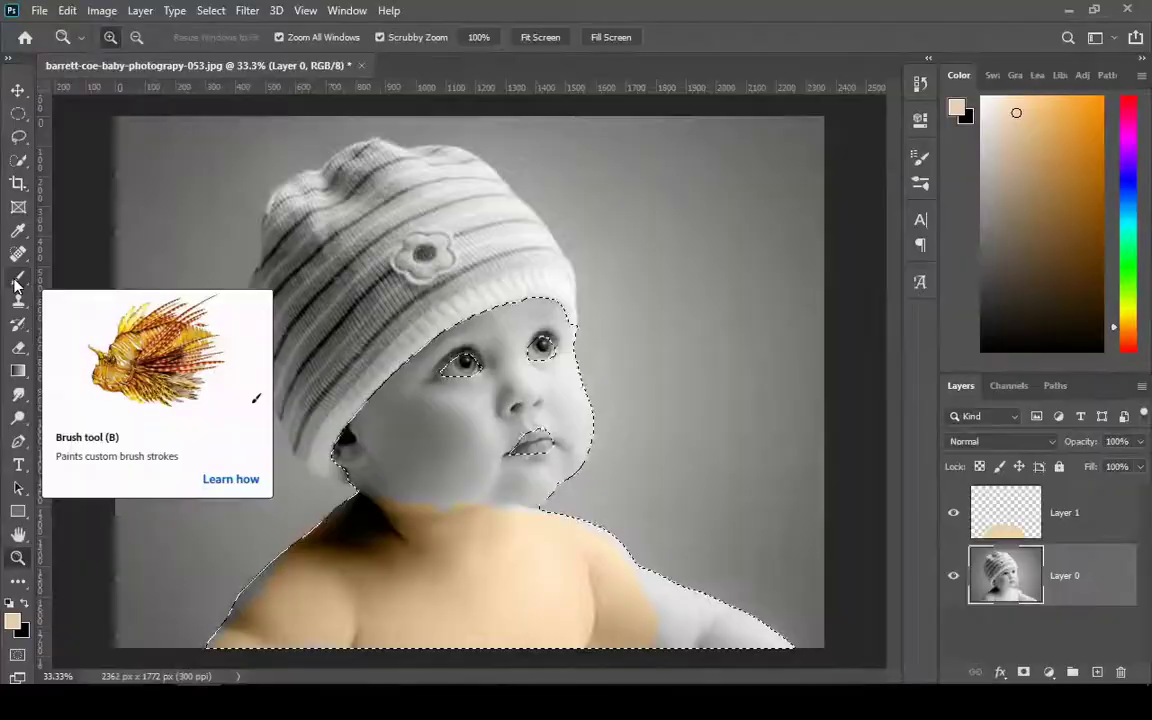
click(15, 285)
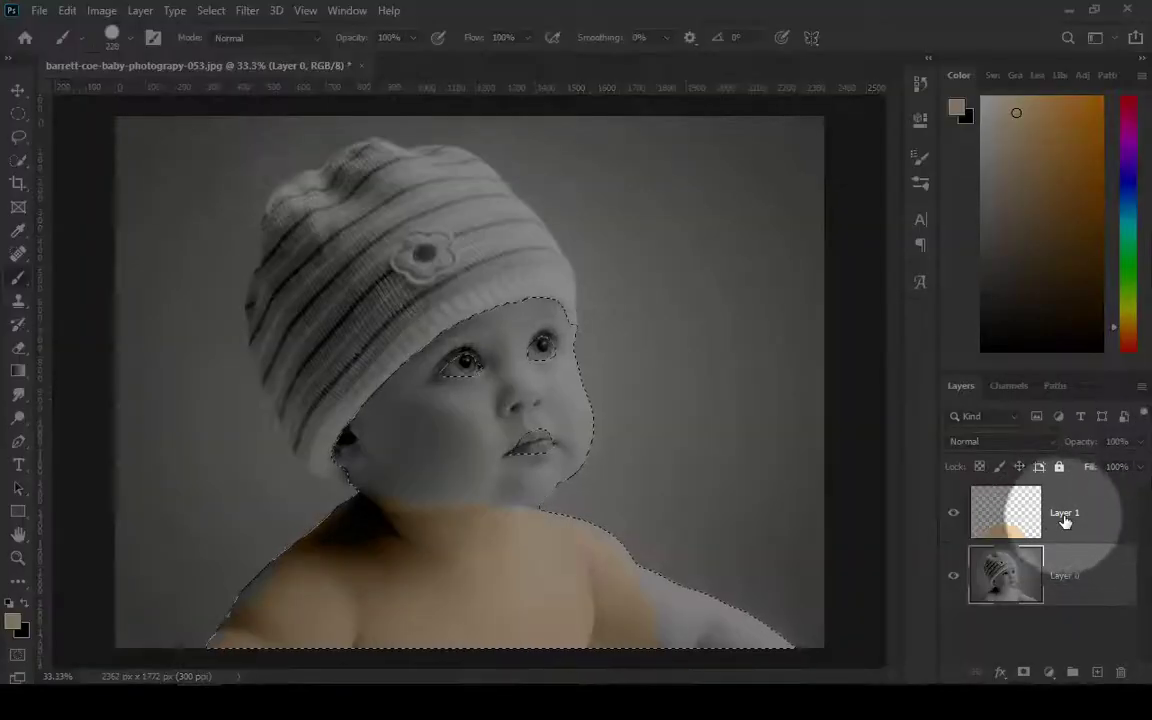
click(1065, 515)
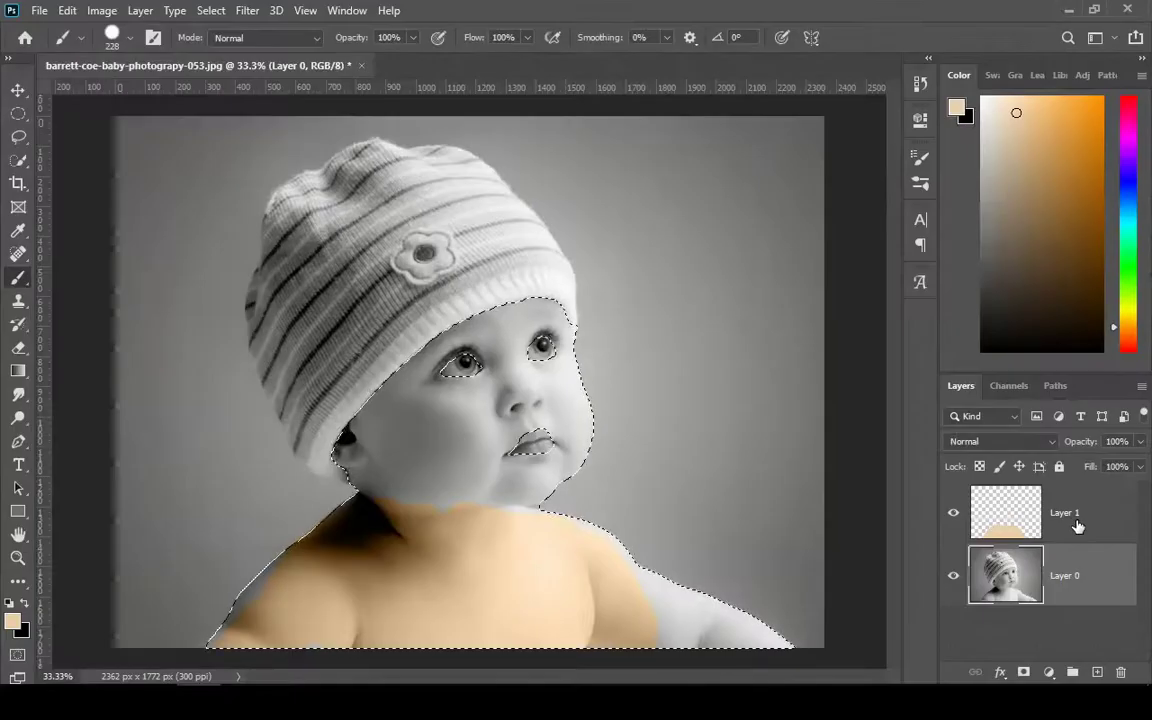
drag(628, 630, 770, 625)
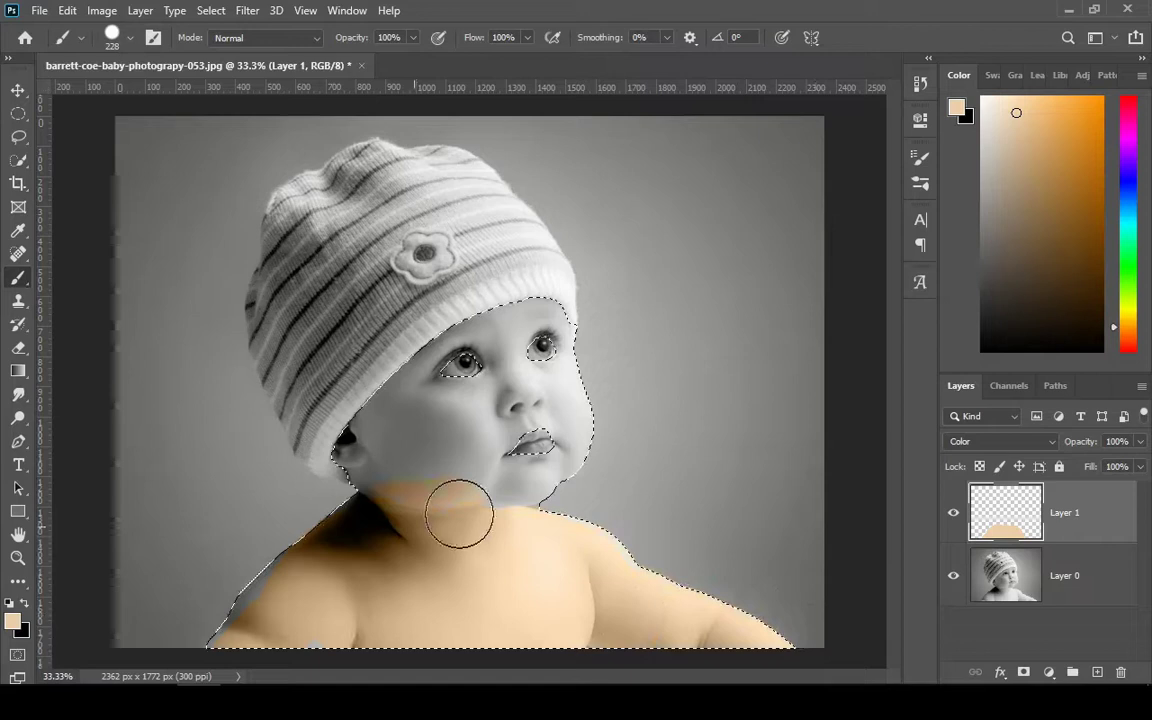
mouse_move(459, 514)
mouse_down()
mouse_move(342, 567)
mouse_move(253, 623)
mouse_move(260, 630)
mouse_move(196, 635)
mouse_move(285, 605)
mouse_move(338, 536)
mouse_move(430, 513)
mouse_move(526, 450)
mouse_move(277, 480)
mouse_move(300, 438)
mouse_move(269, 374)
mouse_move(366, 527)
mouse_up()
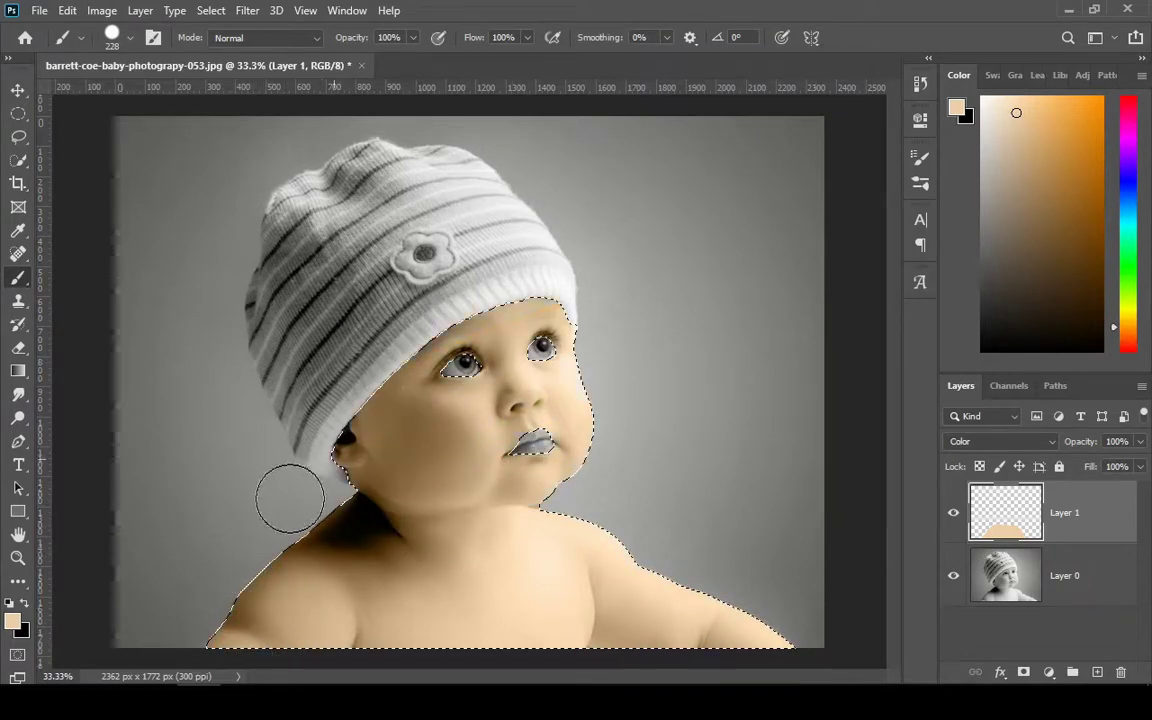
key(ctrl+d)
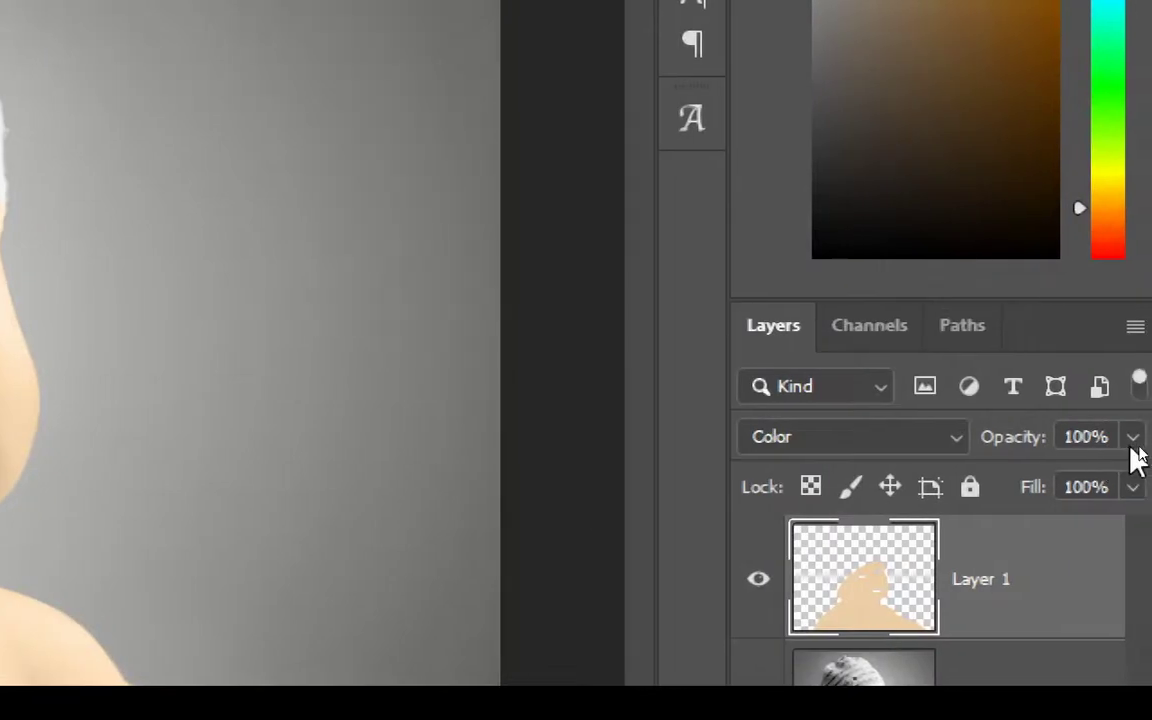
Step: Adjust Layer 1's opacity and settle it at 88%
click(1133, 440)
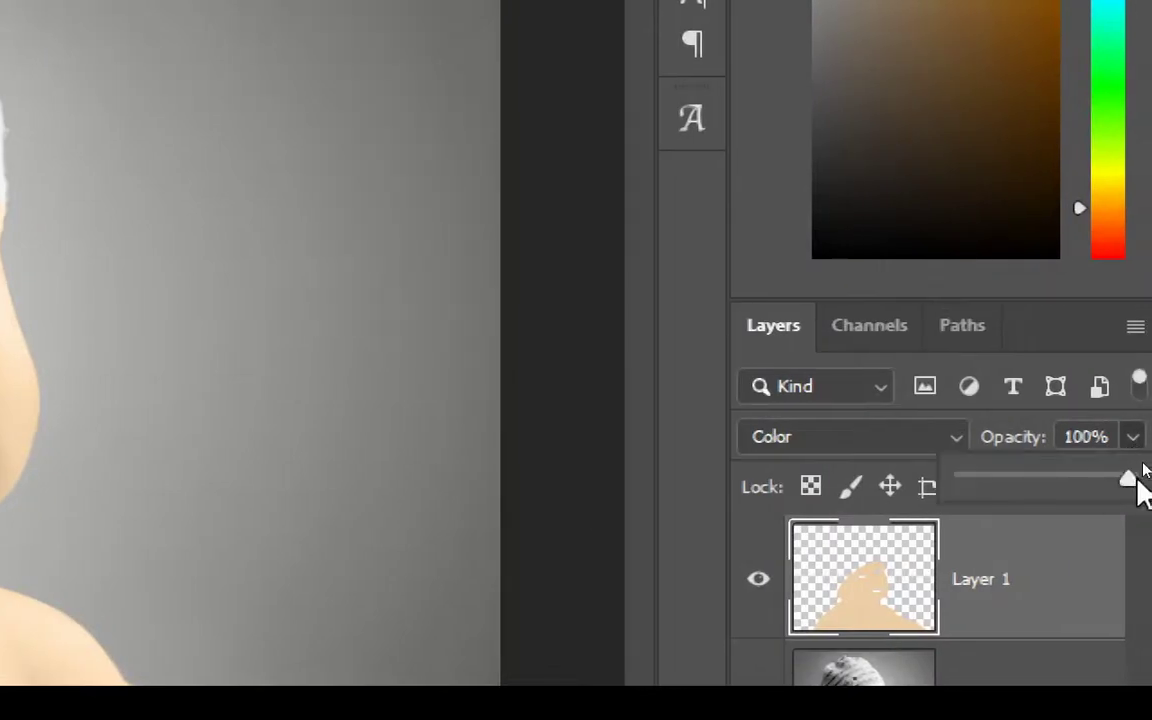
drag(1070, 488, 1059, 481)
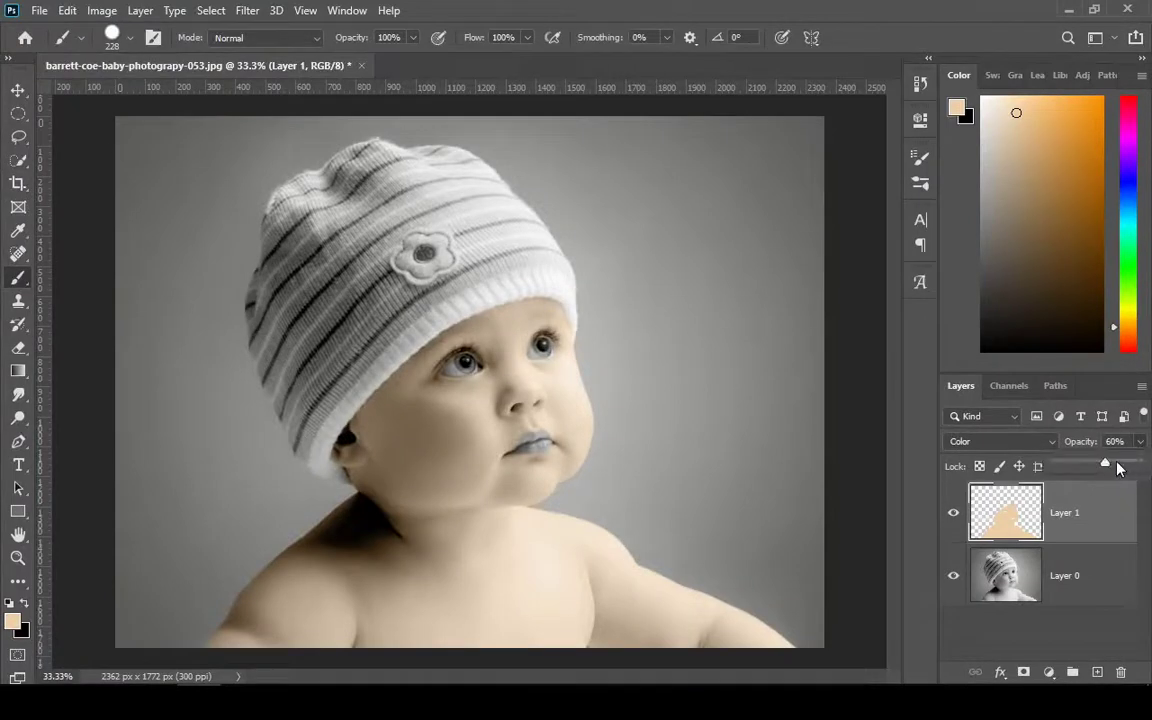
drag(1117, 467, 1121, 467)
click(898, 486)
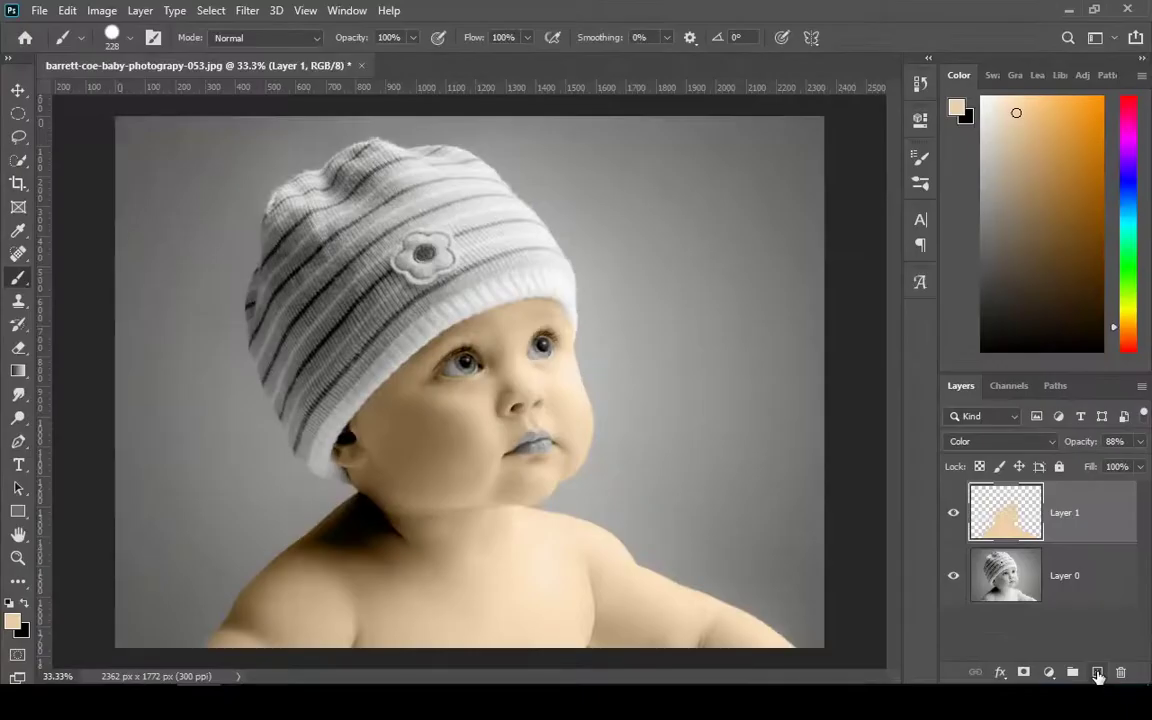
Step: On a new Layer 2, zoom in on the face and paint the irises blue and the lips pink with a smaller brush
click(1097, 673)
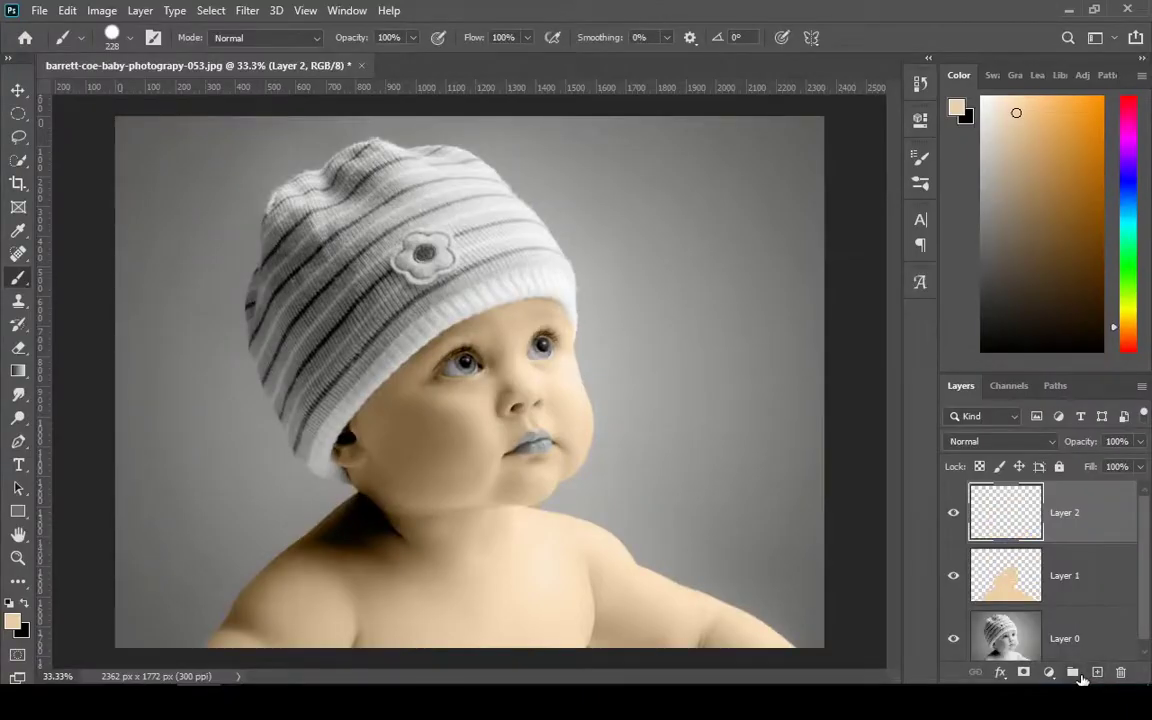
click(18, 557)
click(565, 389)
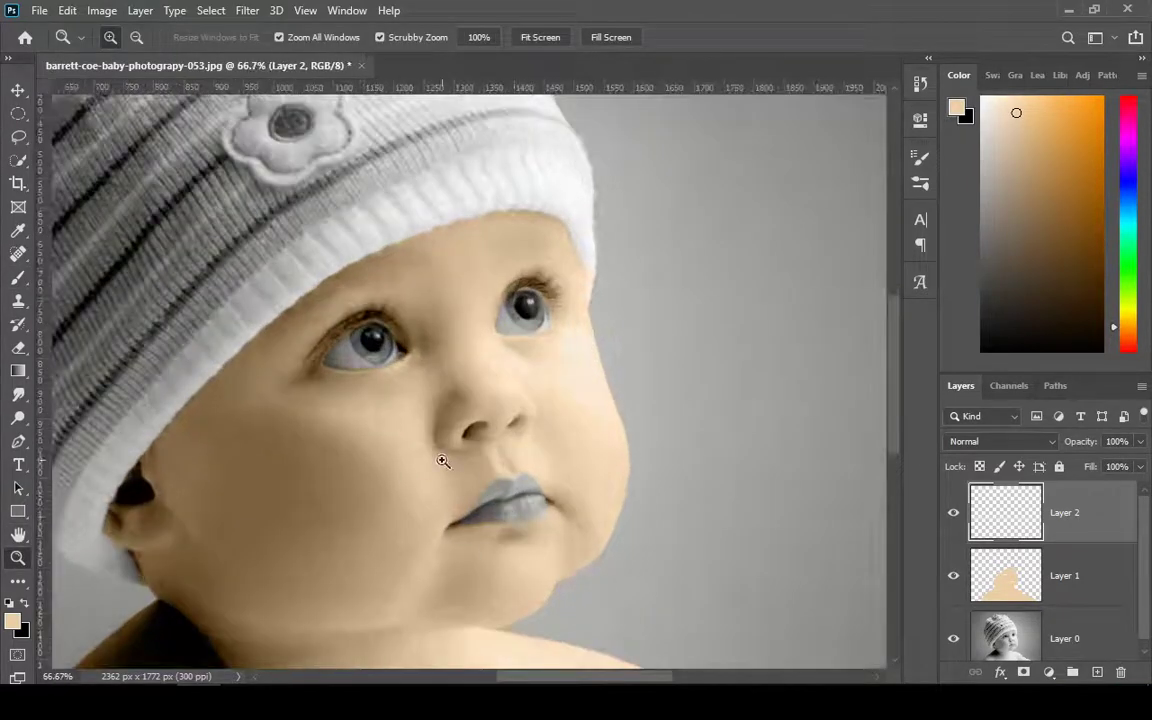
click(443, 461)
key(b)
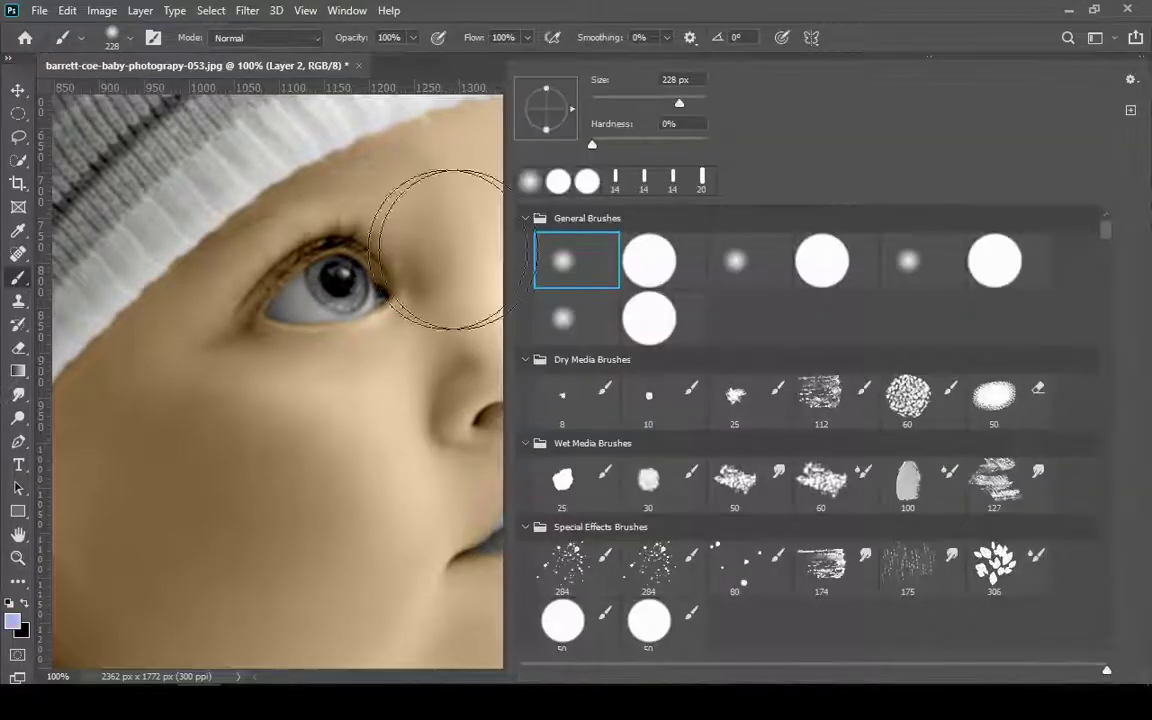
key(Escape)
click(570, 228)
click(537, 527)
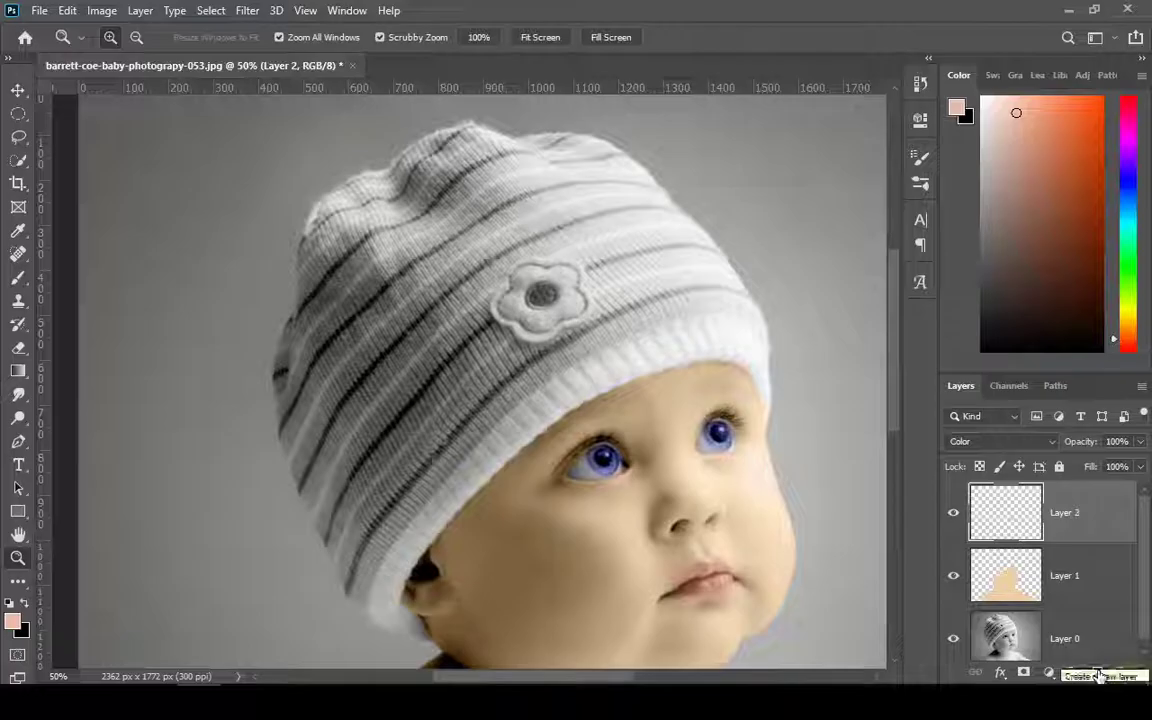
Step: Add Layer 3 and quick-select the baby's hat on the photo layer
key(w)
scroll(1086, 642, down, 1)
click(1086, 642)
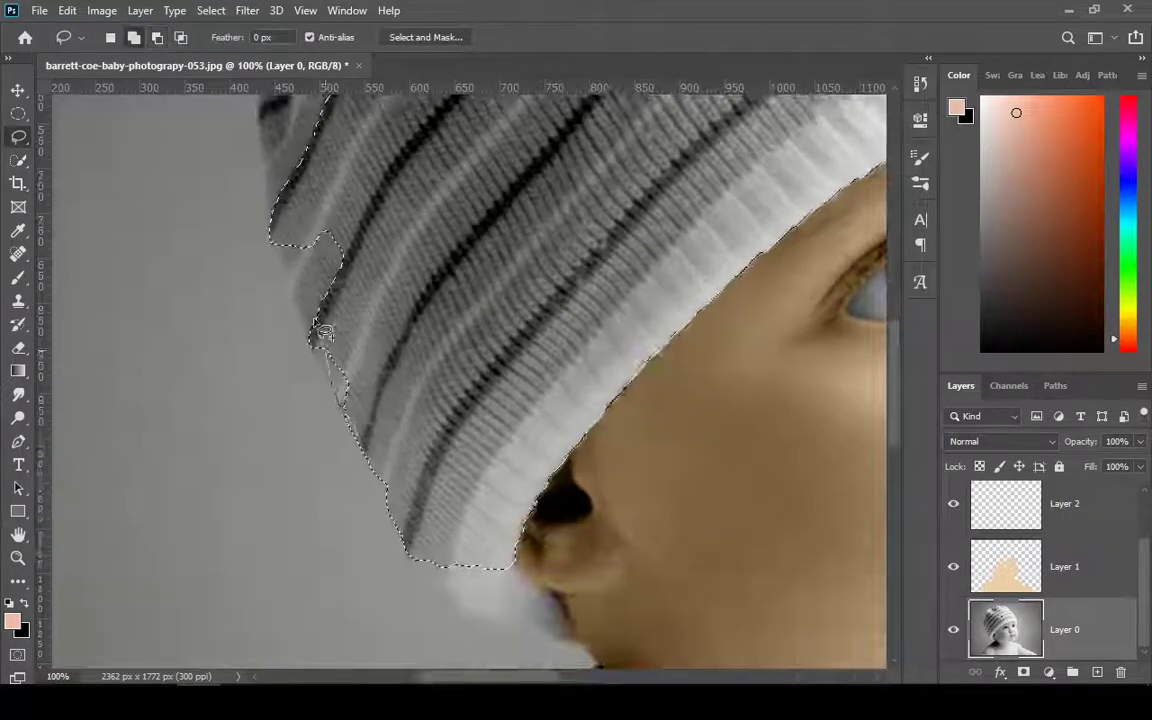
scroll(323, 333, up, 1)
key(w)
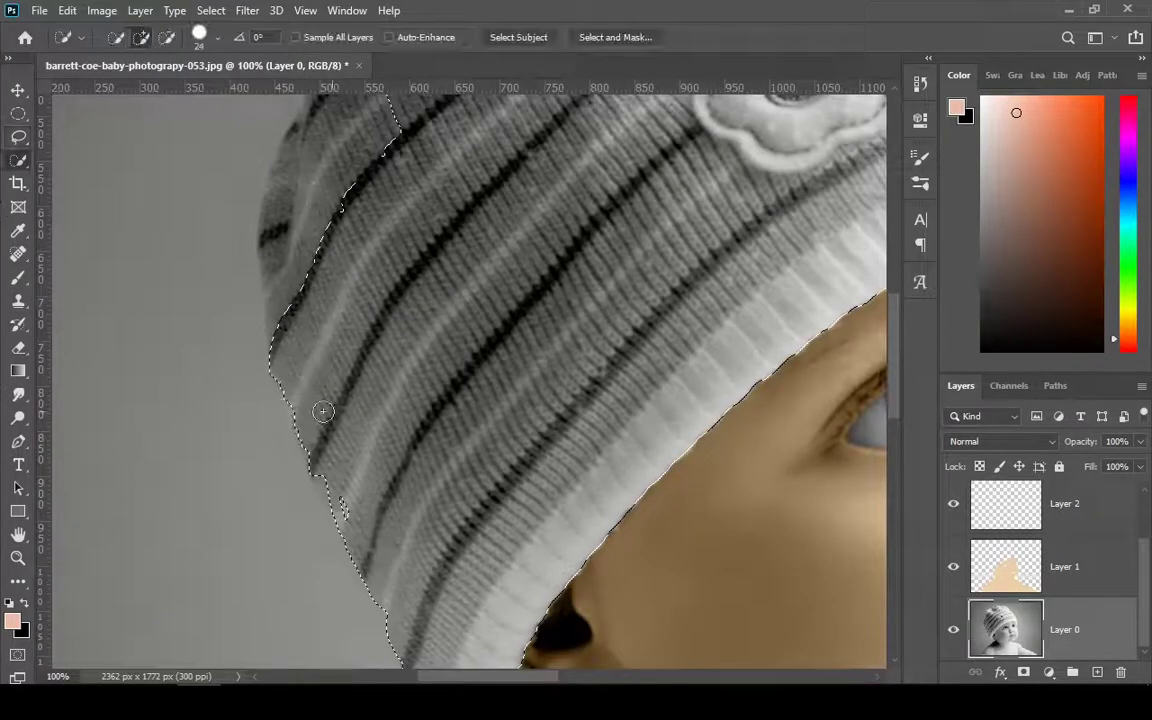
scroll(408, 265, up, 2)
scroll(507, 676, up, 2)
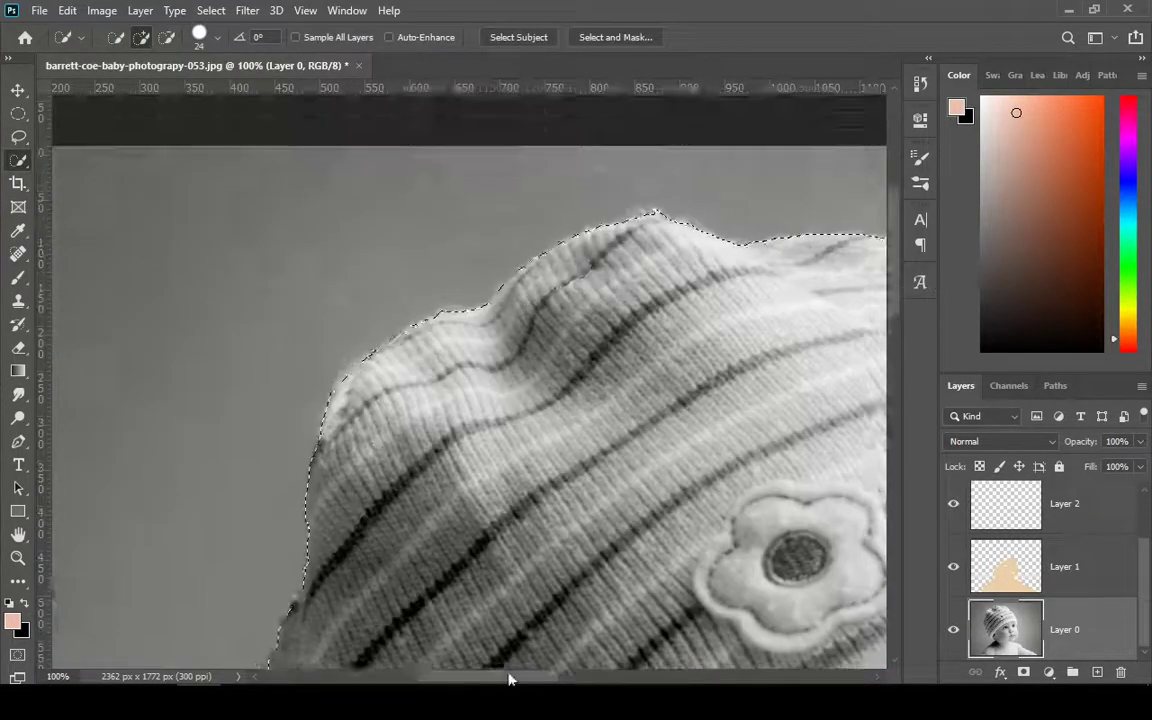
scroll(805, 414, right, 5)
scroll(805, 414, down, 4)
scroll(810, 460, down, 5)
scroll(810, 460, left, 1)
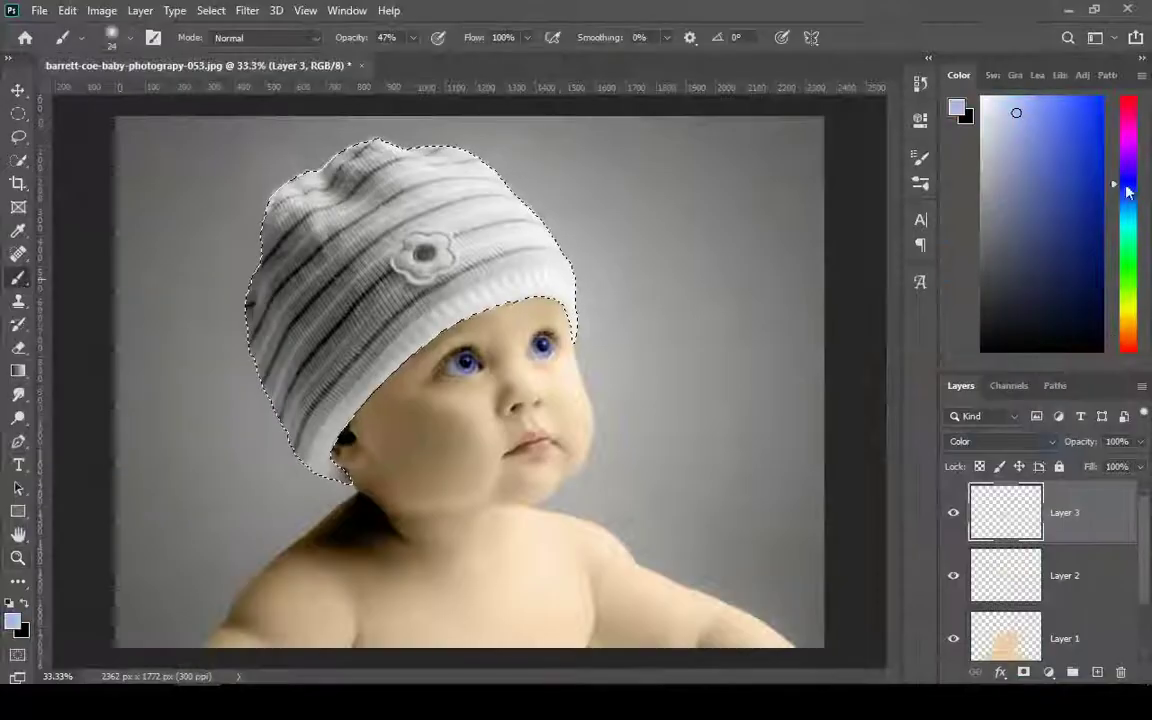
Step: Paint the hat light blue and its flower pink, then fit the photo to the window
drag(300, 180, 520, 240)
drag(260, 300, 320, 430)
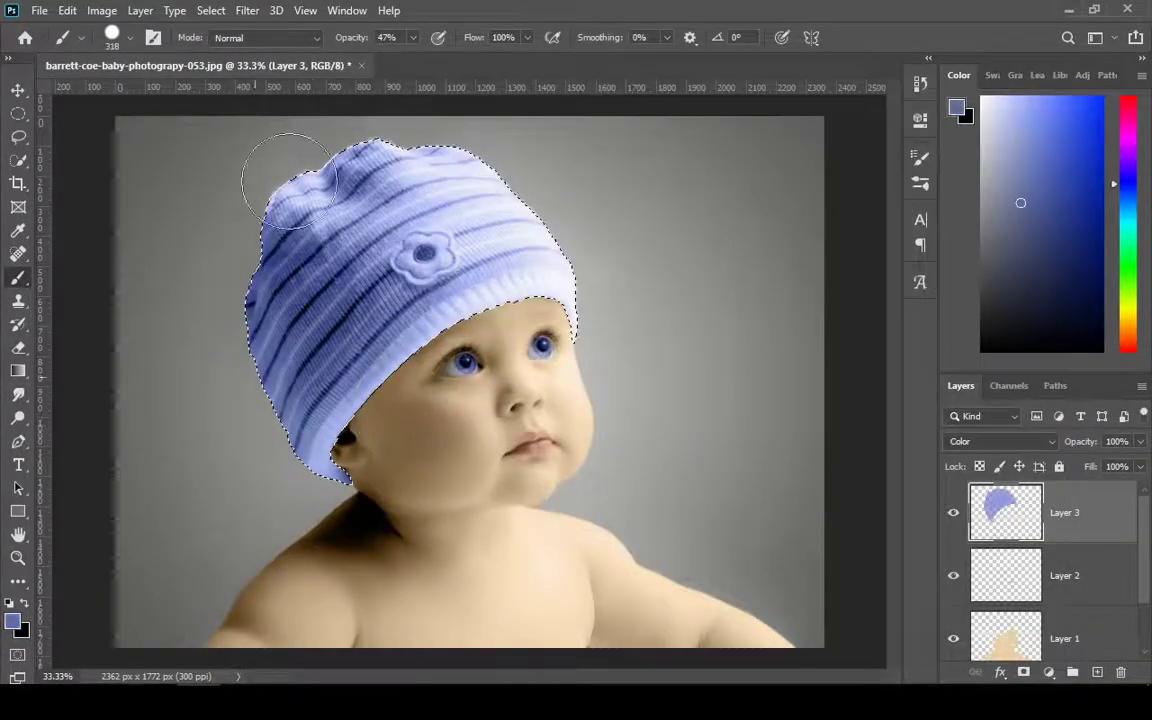
key(z)
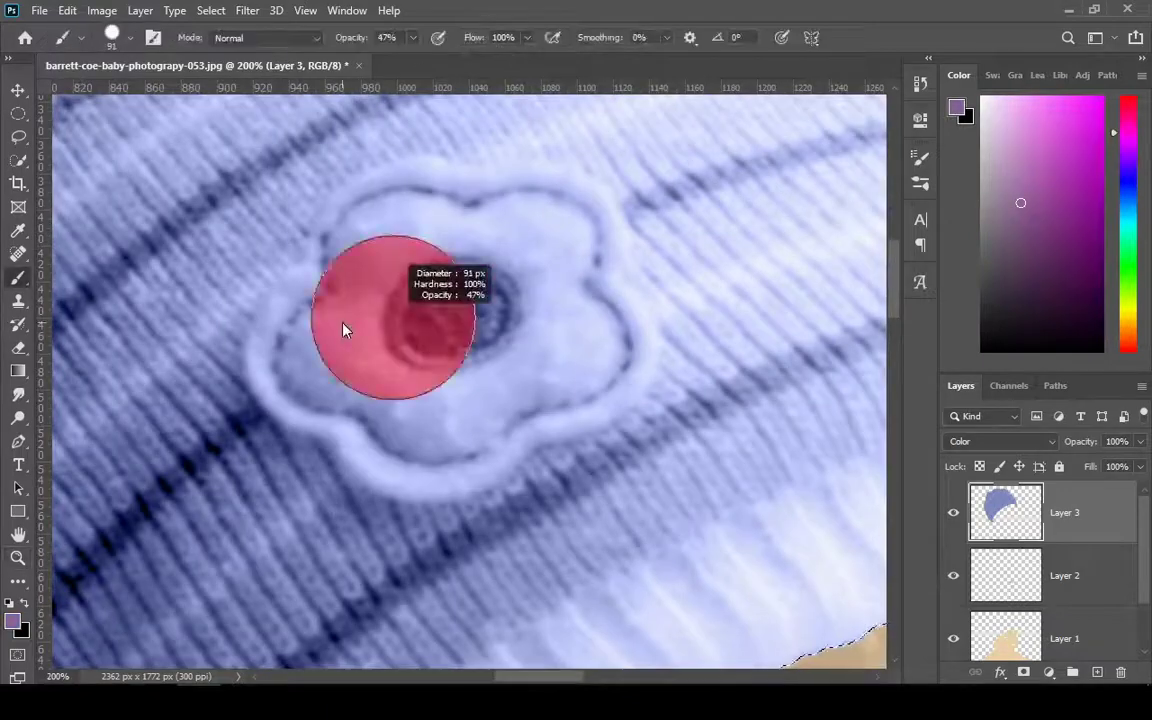
mouse_move(394, 314)
mouse_down()
mouse_move(527, 244)
mouse_move(450, 321)
mouse_move(503, 252)
mouse_up()
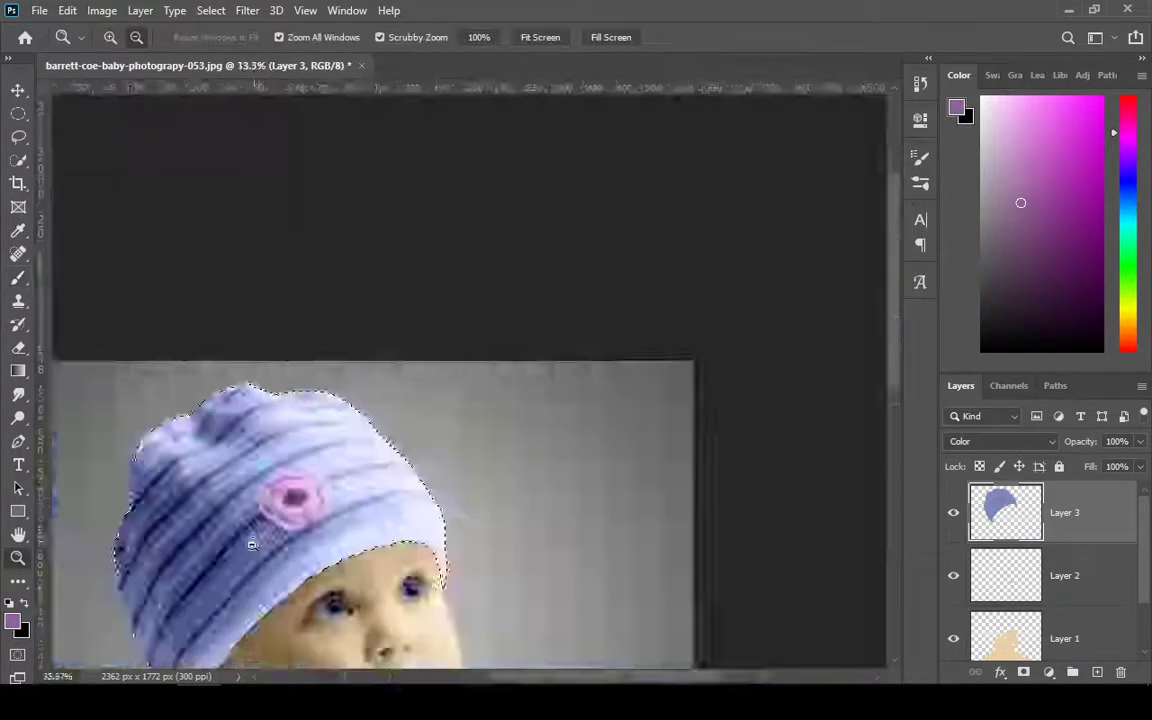
click(540, 38)
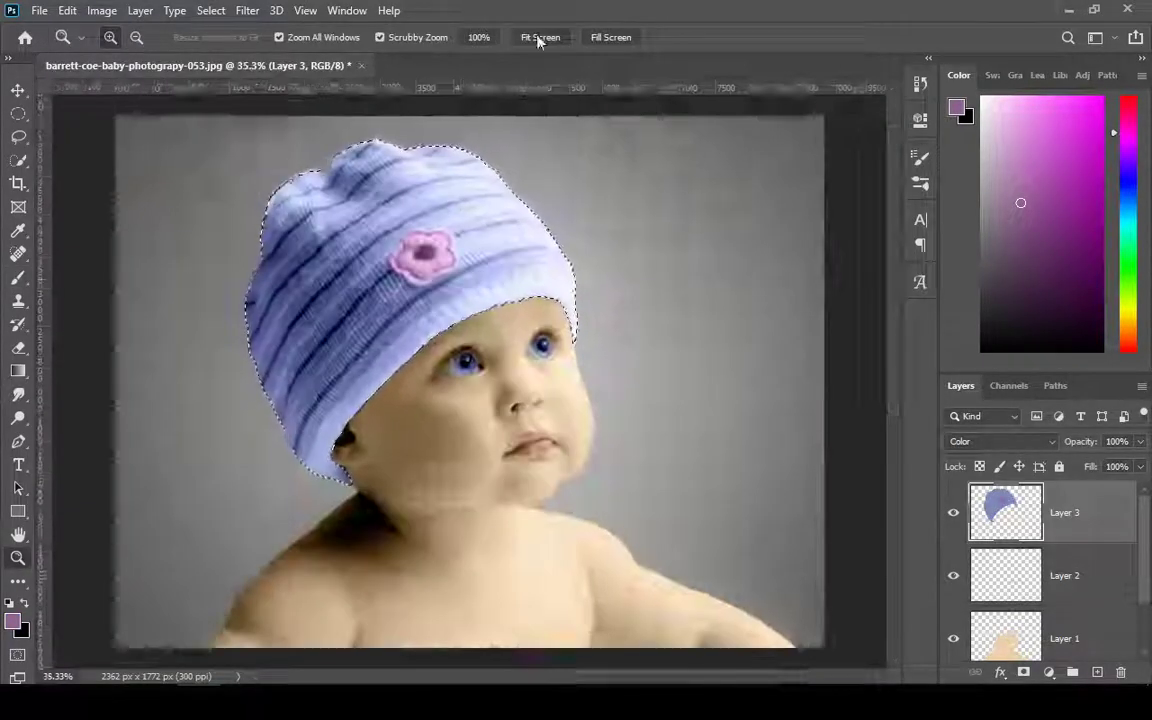